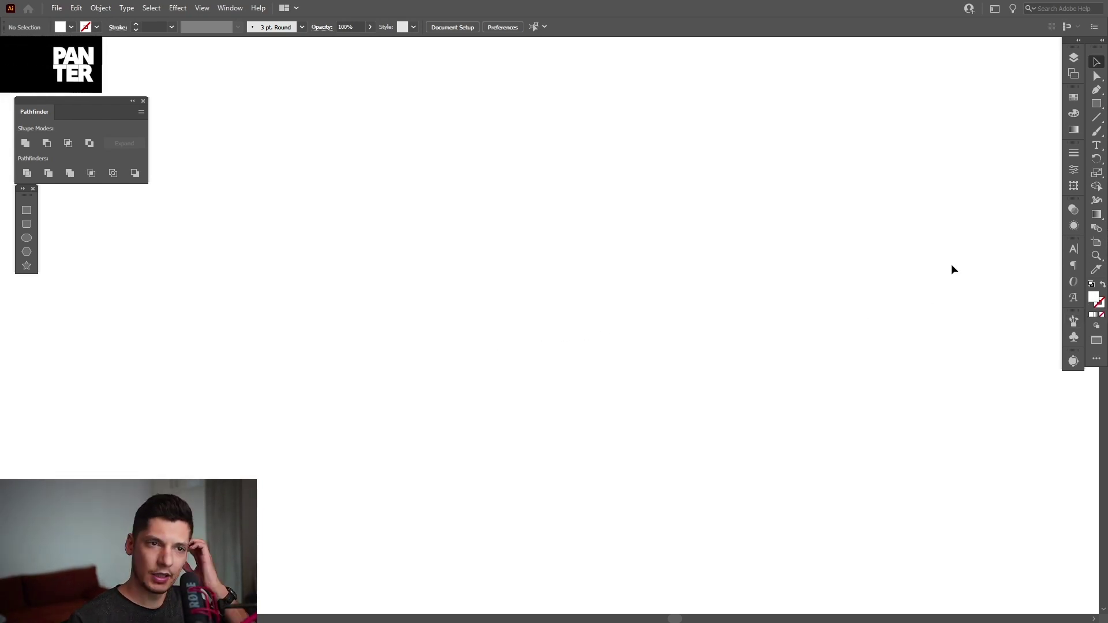
# Step: Switch to no fill with a black stroke
pyautogui.click(1103, 285)
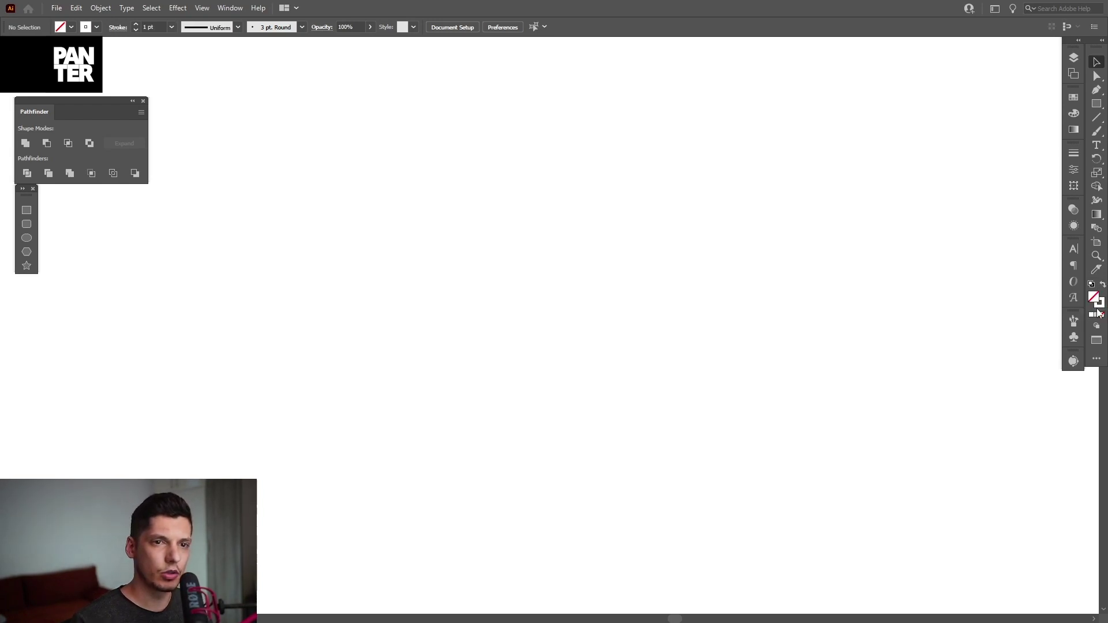
pyautogui.click(1102, 313)
pyautogui.click(938, 169)
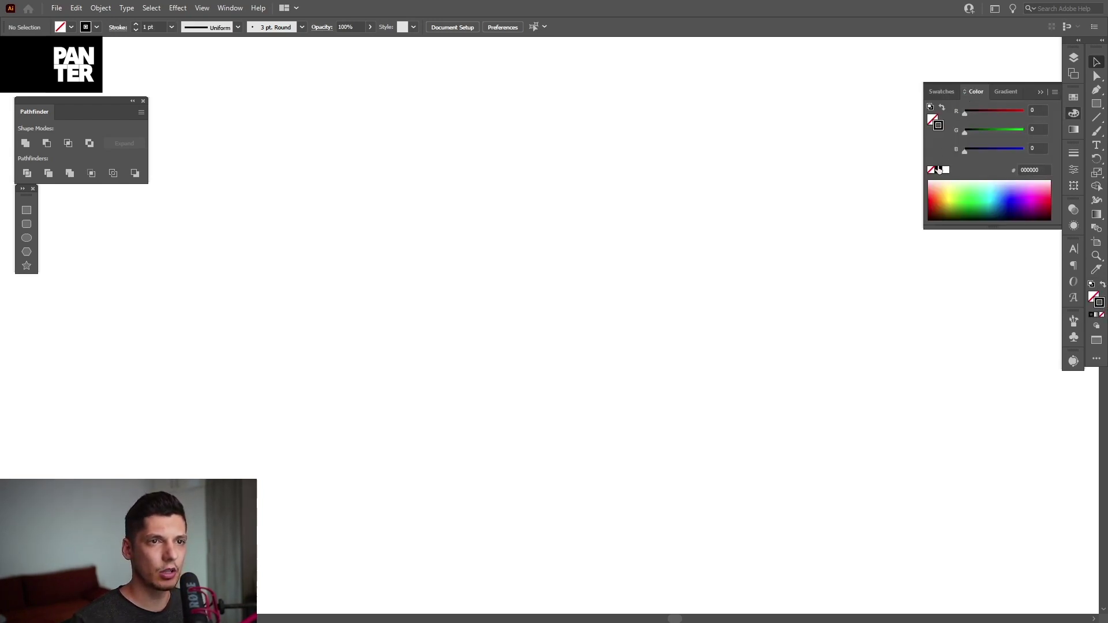
# Step: Choose the Ellipse Tool and set the stroke weight to 19 pt
pyautogui.click(1098, 106)
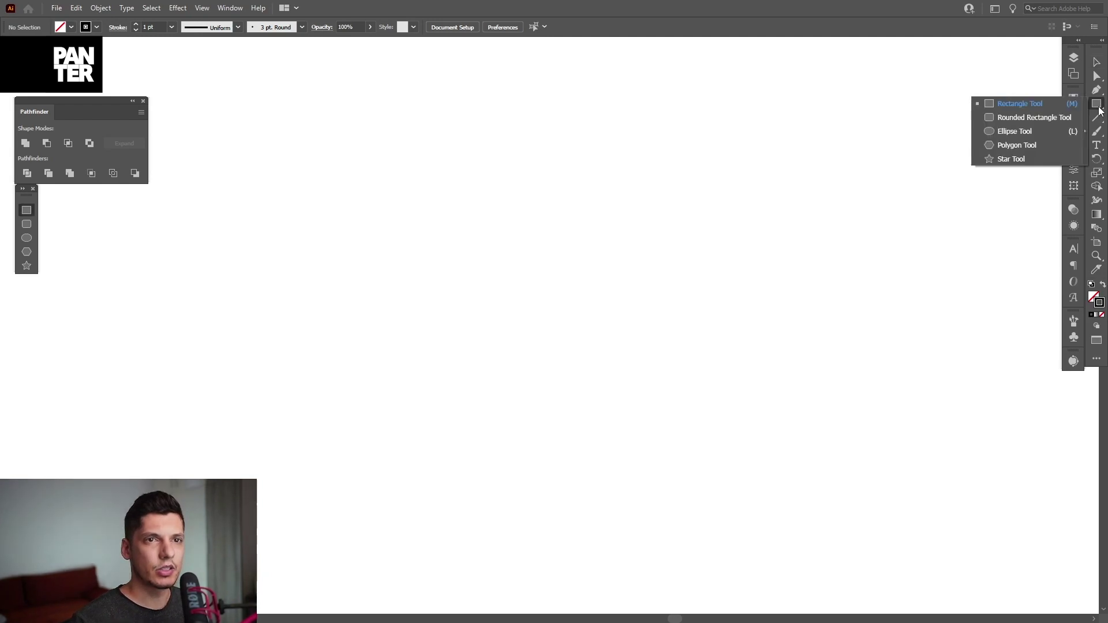
pyautogui.click(1017, 131)
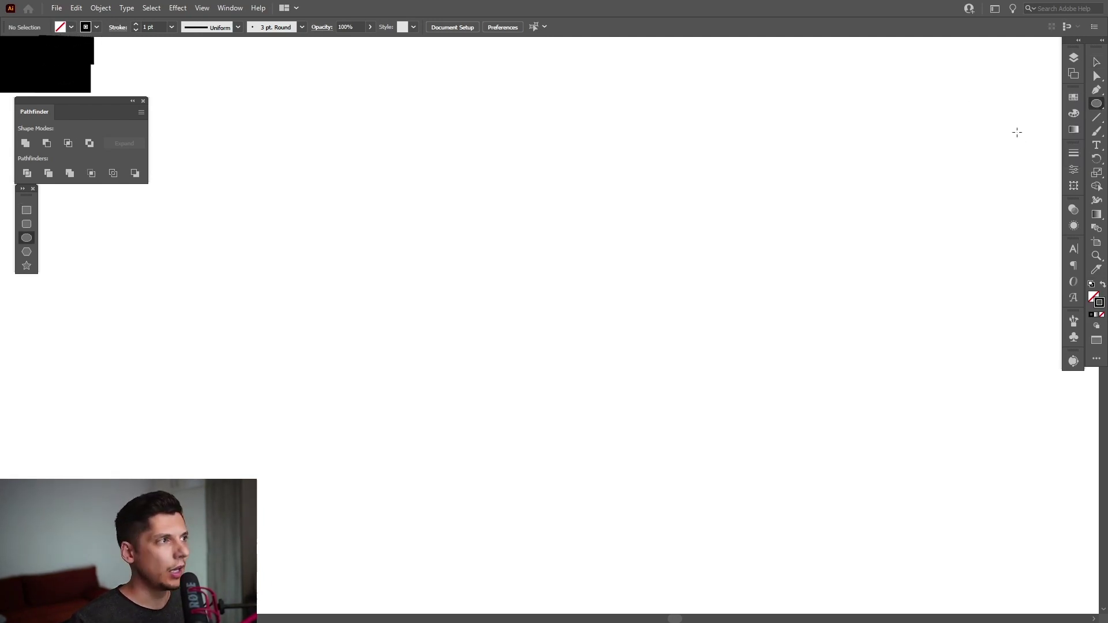
pyautogui.click(1072, 154)
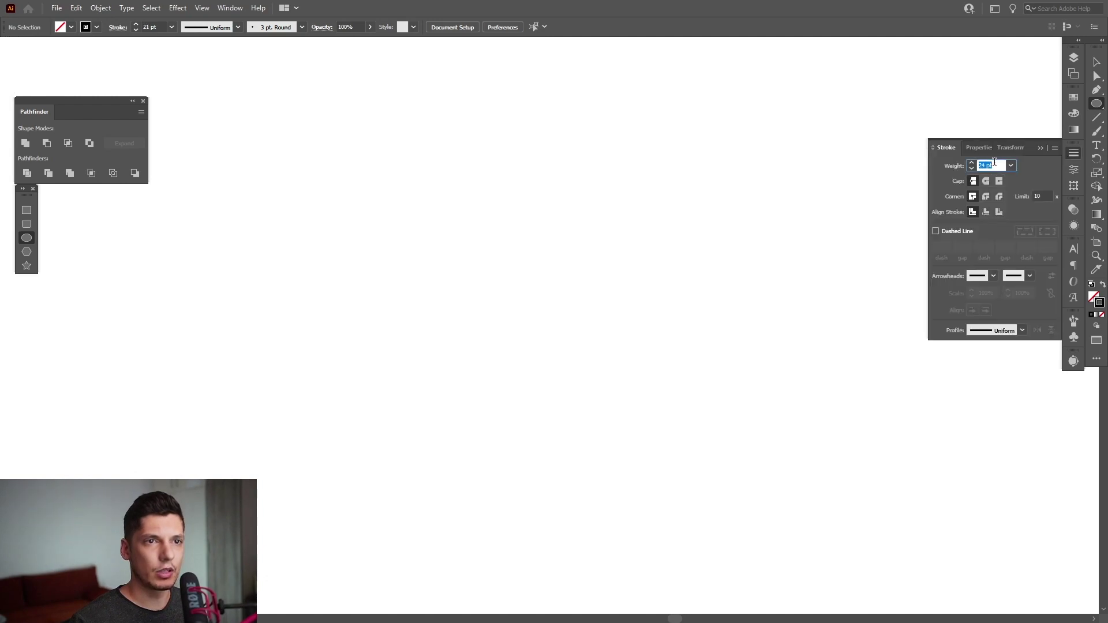
pyautogui.press('Down')
pyautogui.click(1042, 146)
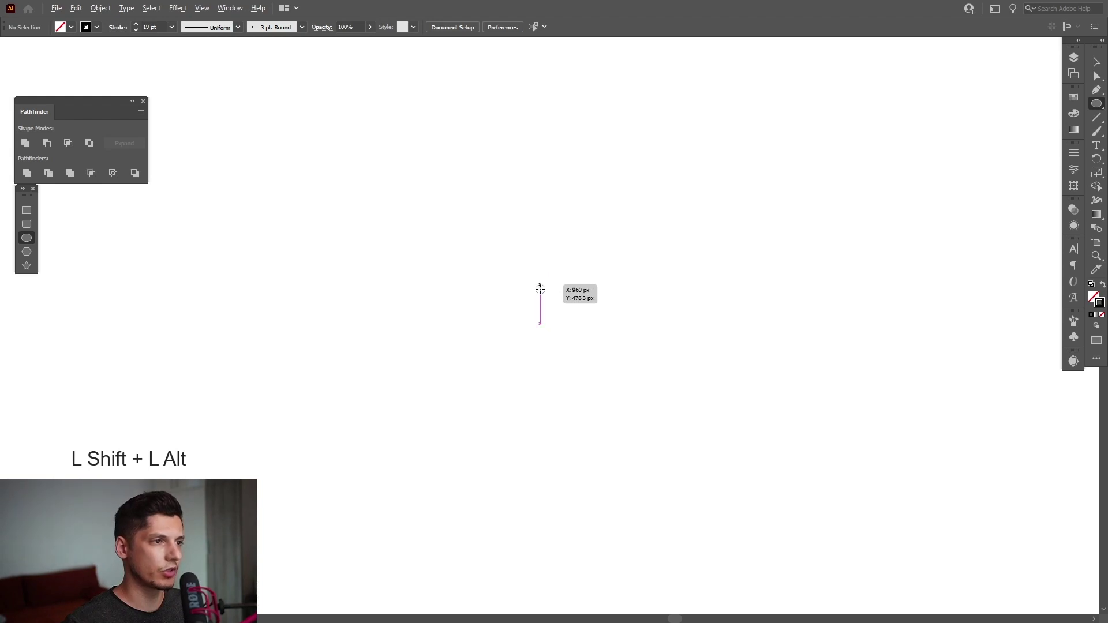
# Step: Draw a circle from the page centre and raise its stroke weight to 78 pt
pyautogui.moveTo(538, 321); pyautogui.dragTo(640, 420)
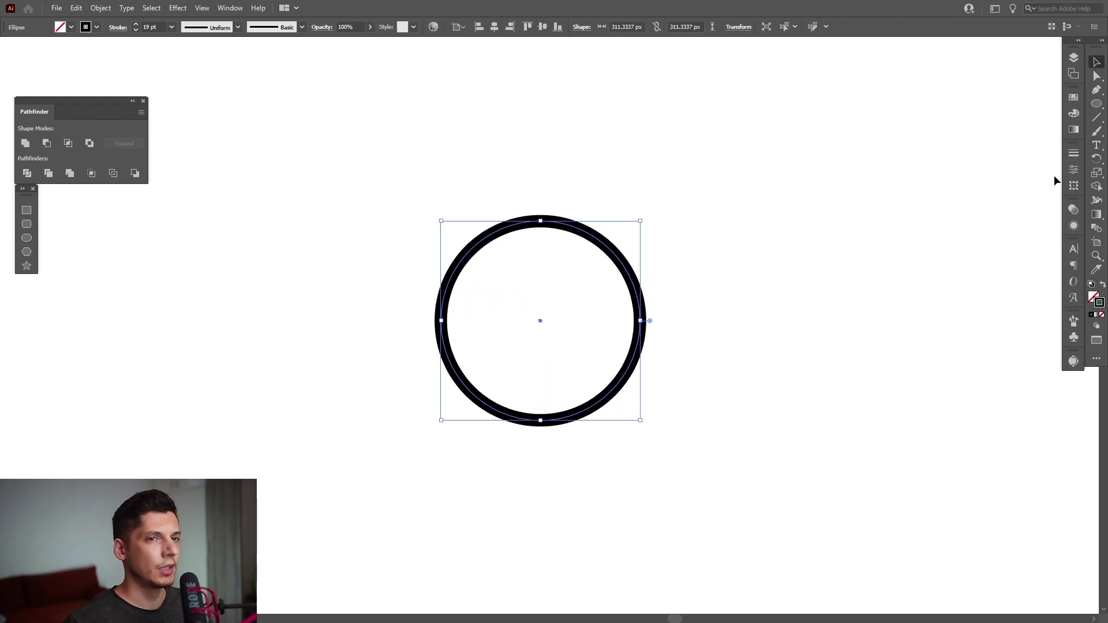
pyautogui.click(1070, 155)
pyautogui.click(988, 165)
pyautogui.scroll(20, 992, 164)
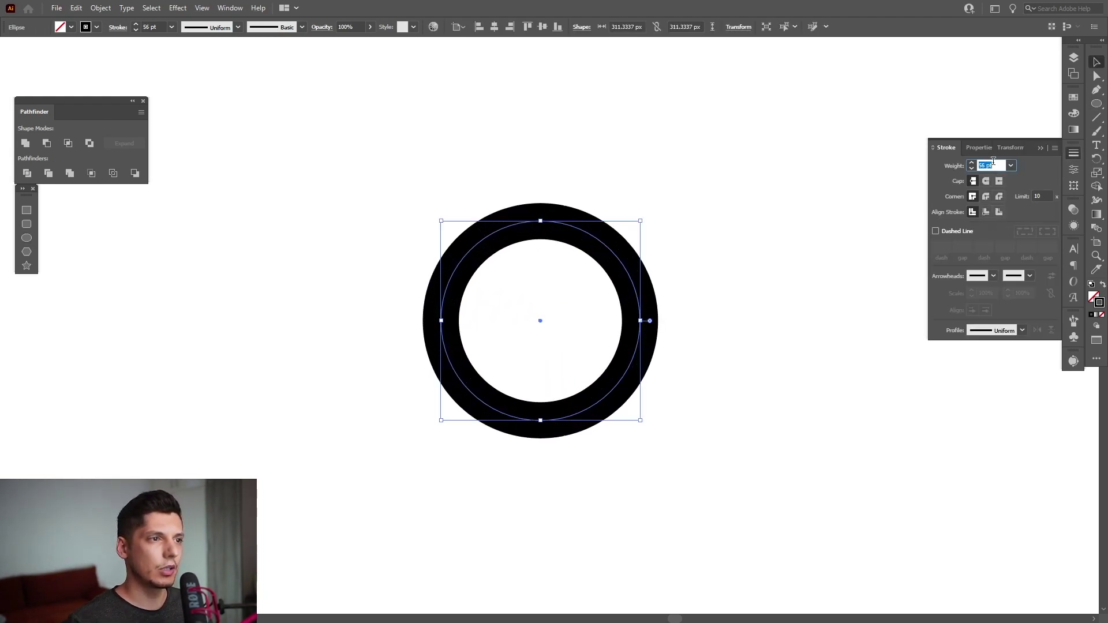
pyautogui.scroll(17, 991, 163)
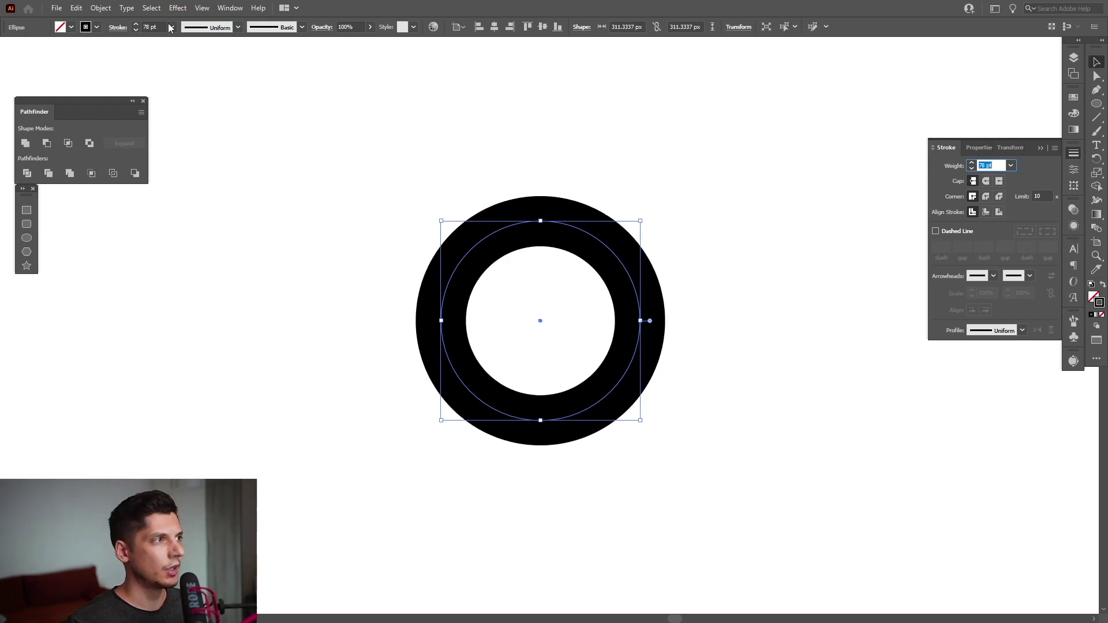
# Step: Expand the circle's fill and stroke into a solid black ring
pyautogui.click(109, 8)
pyautogui.click(150, 145)
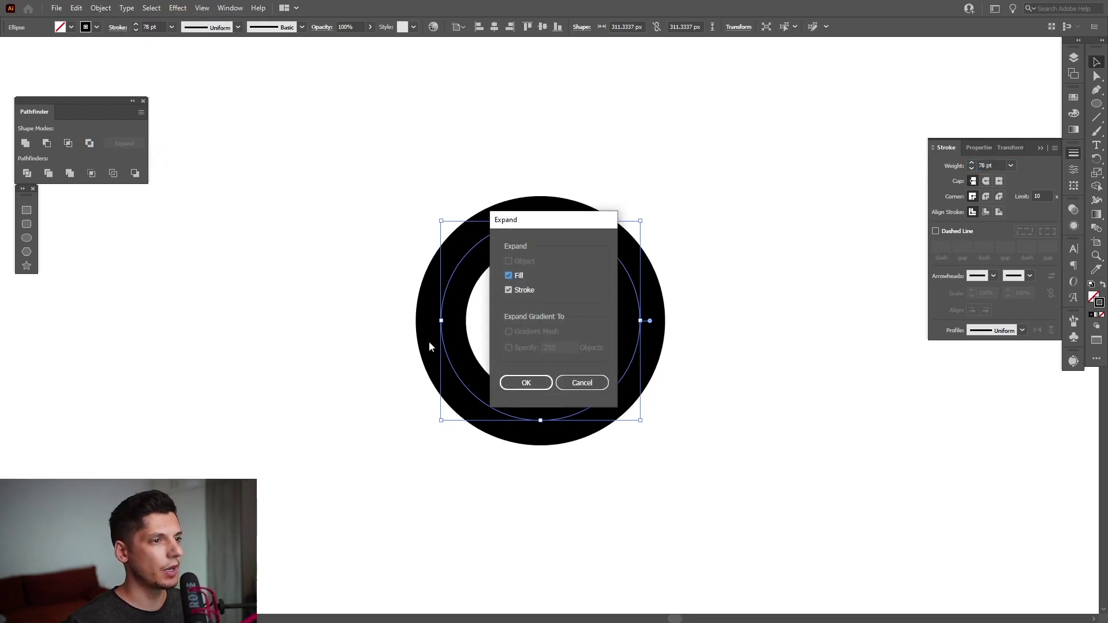
pyautogui.click(526, 383)
# Step: Duplicate the ring 78 px below the original and select both rings
pyautogui.scroll(3, 579, 193)
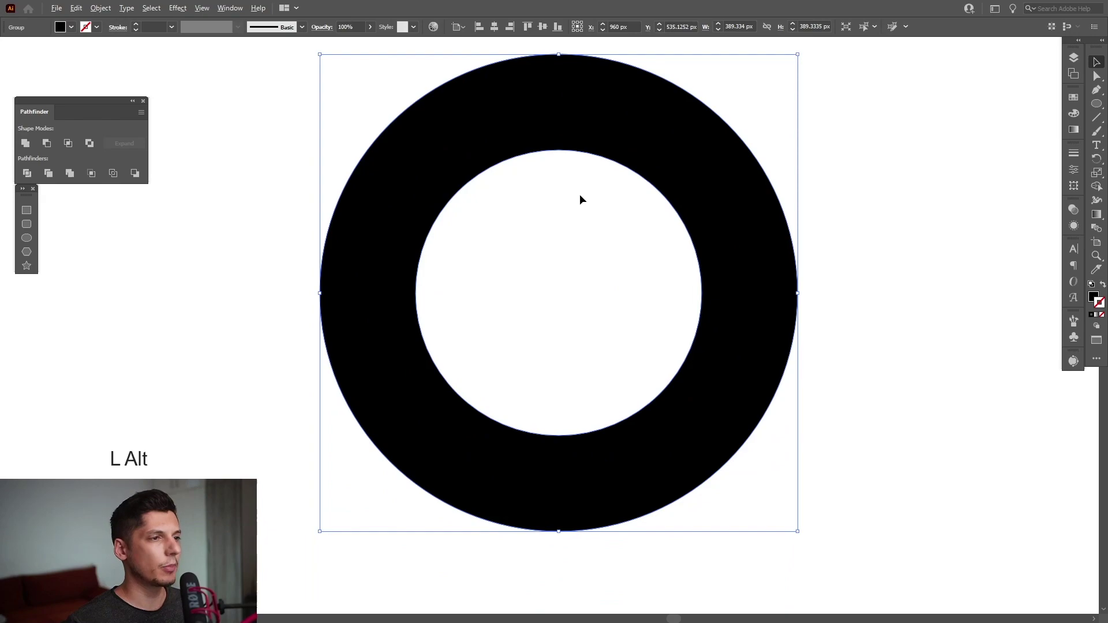
pyautogui.moveTo(594, 107); pyautogui.dragTo(595, 203)
pyautogui.moveTo(915, 191); pyautogui.dragTo(468, 400)
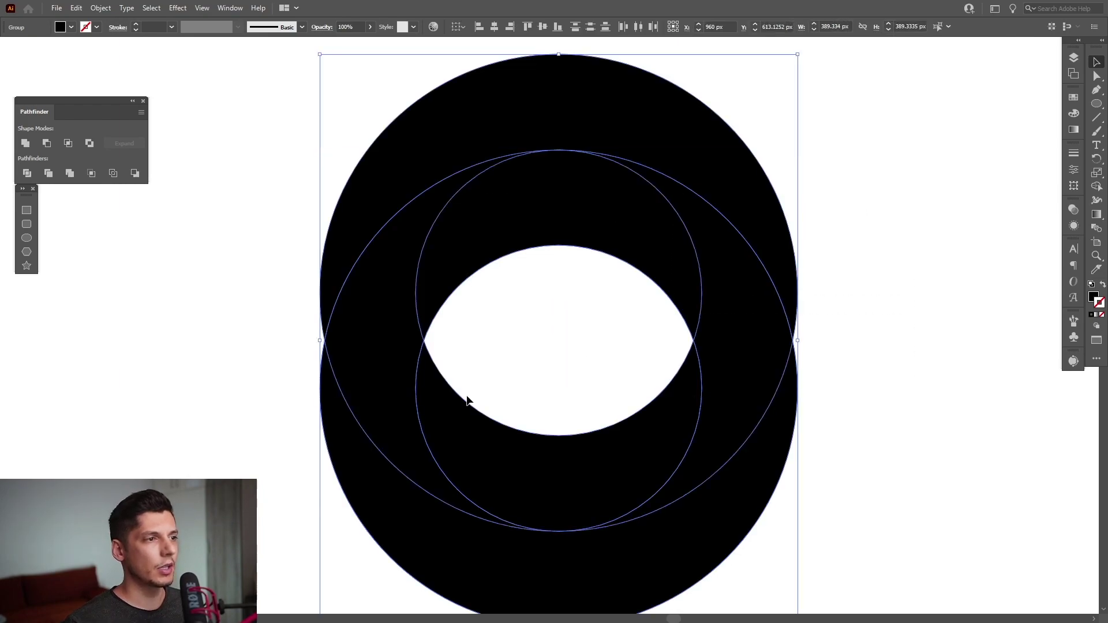
pyautogui.press('shift')
# Step: Merge the overlapping regions with the Shape Builder so the rings interlock
pyautogui.hotkey('shift', 'm')
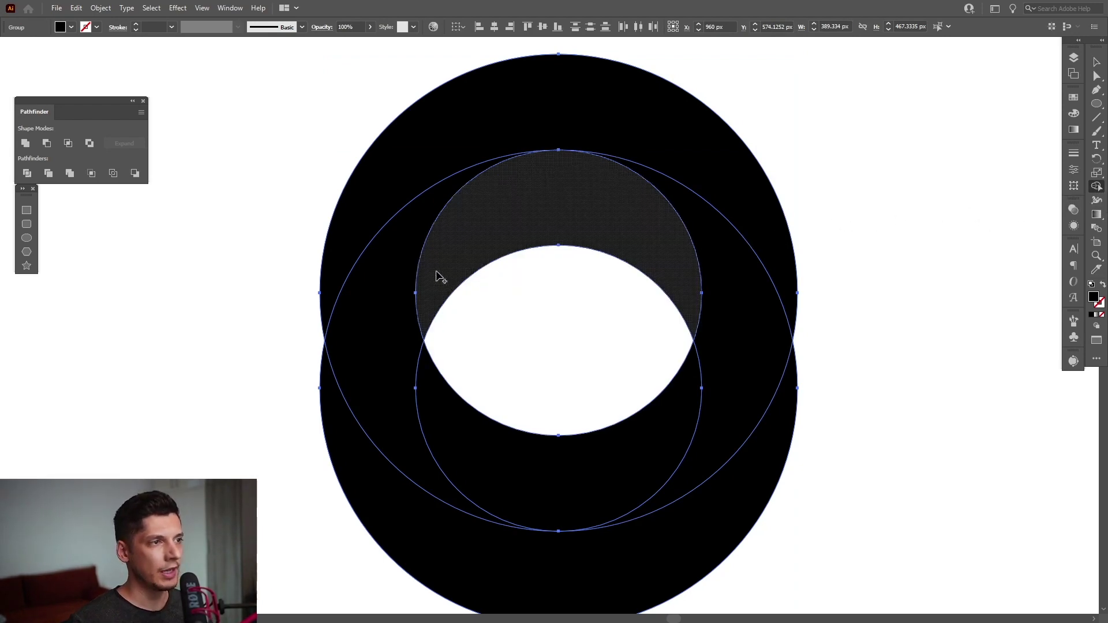
pyautogui.moveTo(391, 344); pyautogui.dragTo(432, 427)
pyautogui.scroll(-2, 433, 428)
pyautogui.moveTo(678, 205)
pyautogui.mouseDown()
pyautogui.moveTo(717, 252)
pyautogui.moveTo(741, 331)
pyautogui.moveTo(720, 484)
pyautogui.mouseUp()
# Step: Swap fill and stroke back to solid black, deselect, then select and move the ring group
pyautogui.press('v')
pyautogui.hotkey('ctrl', '-')
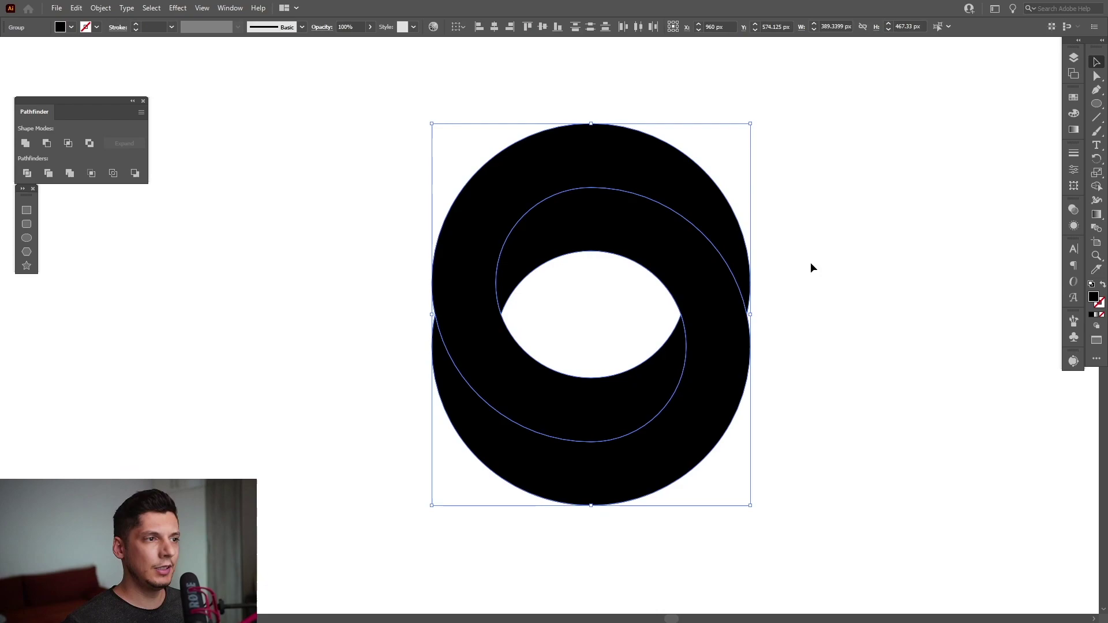
pyautogui.hotkey('shift', 'x')
pyautogui.click(815, 233)
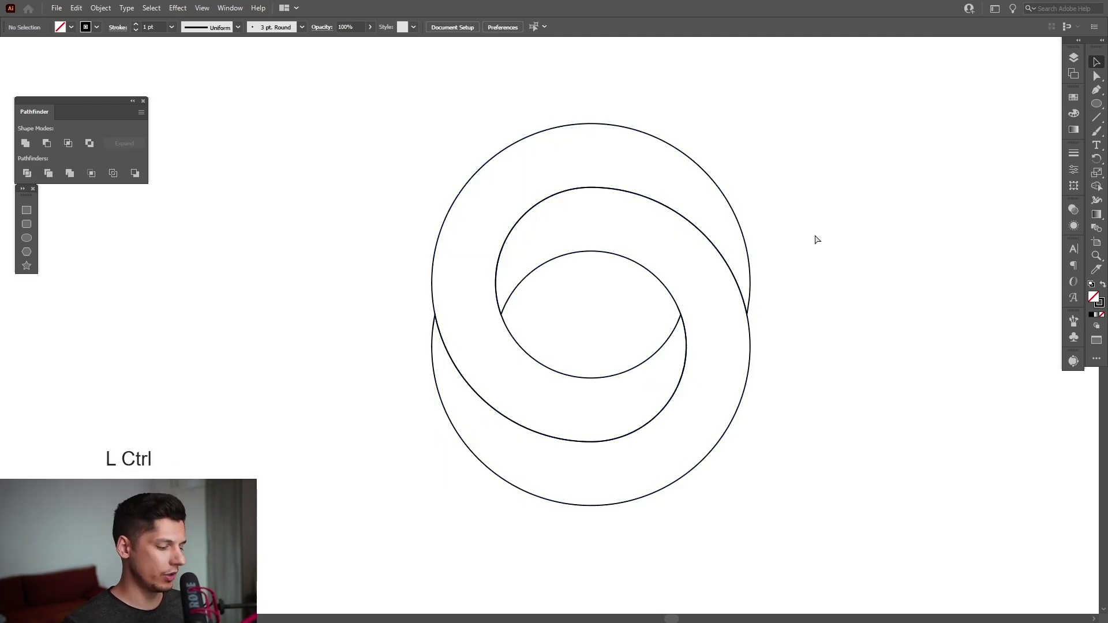
pyautogui.hotkey('ctrl', 'y')
pyautogui.hotkey('ctrl', 'a')
pyautogui.moveTo(815, 239); pyautogui.dragTo(594, 366)
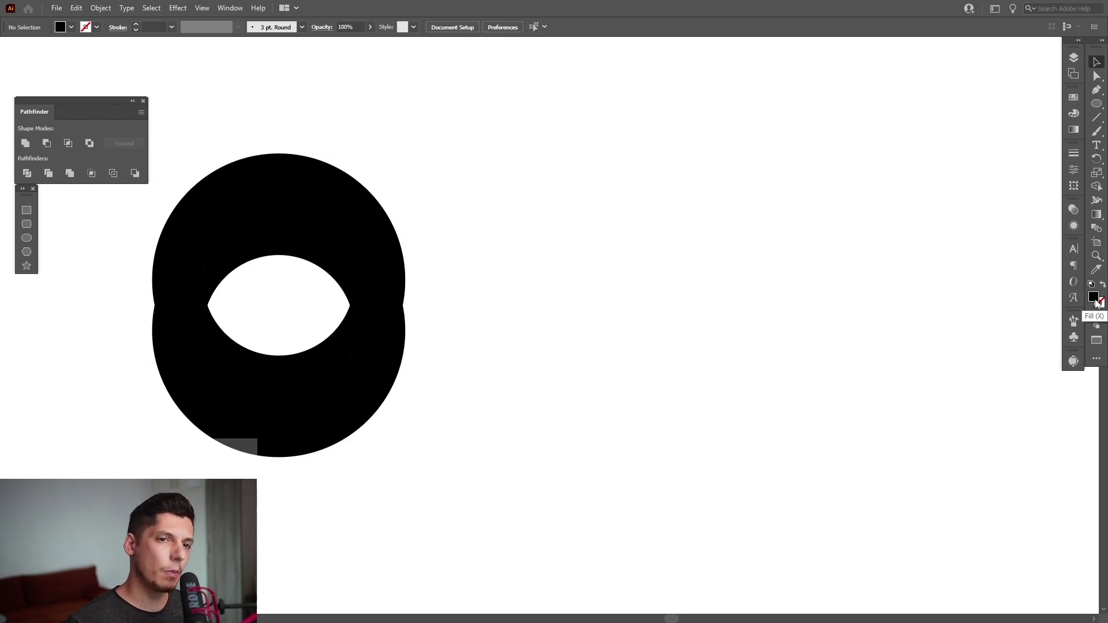
# Step: Draw a vertical black-stroked line with the Pen tool
pyautogui.click(1102, 285)
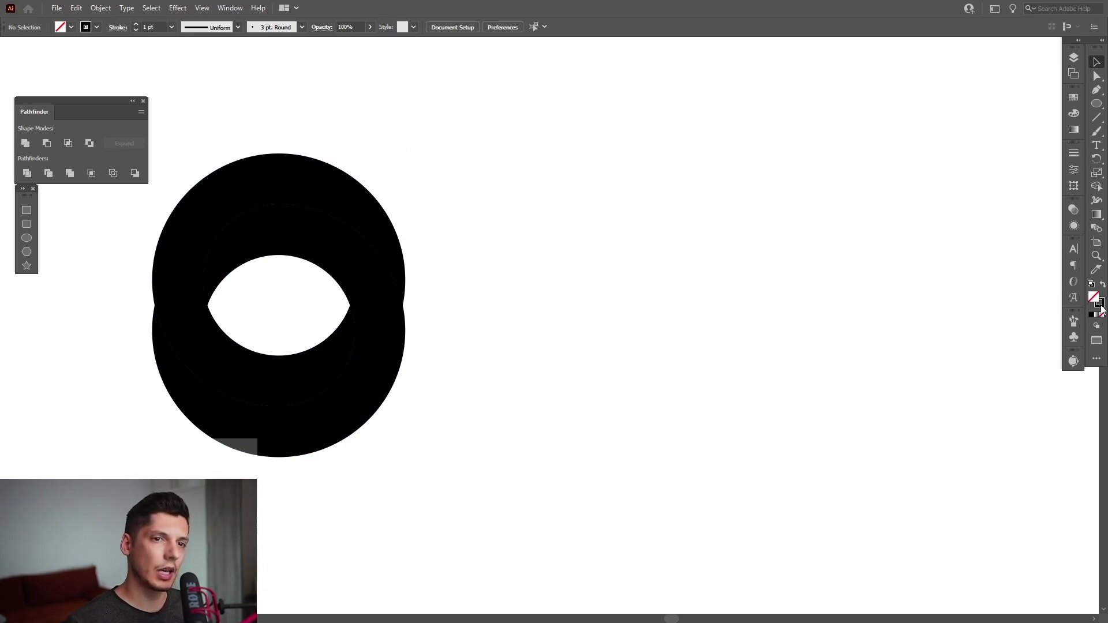
pyautogui.click(1100, 304)
pyautogui.click(1096, 90)
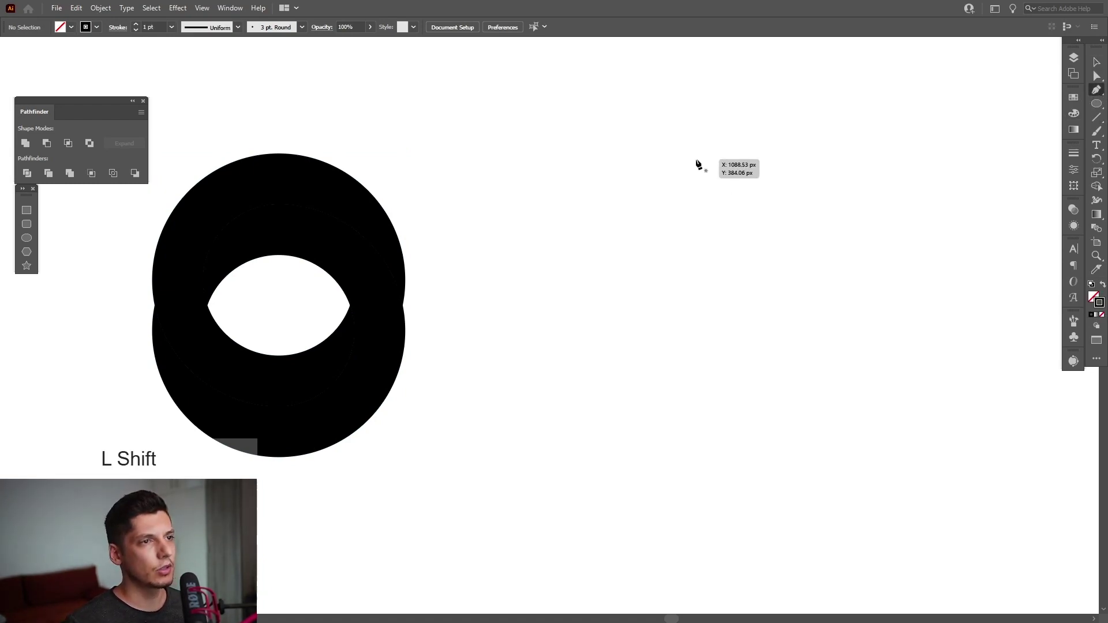
pyautogui.click(707, 153)
pyautogui.click(712, 448)
pyautogui.scroll(1, 791, 290)
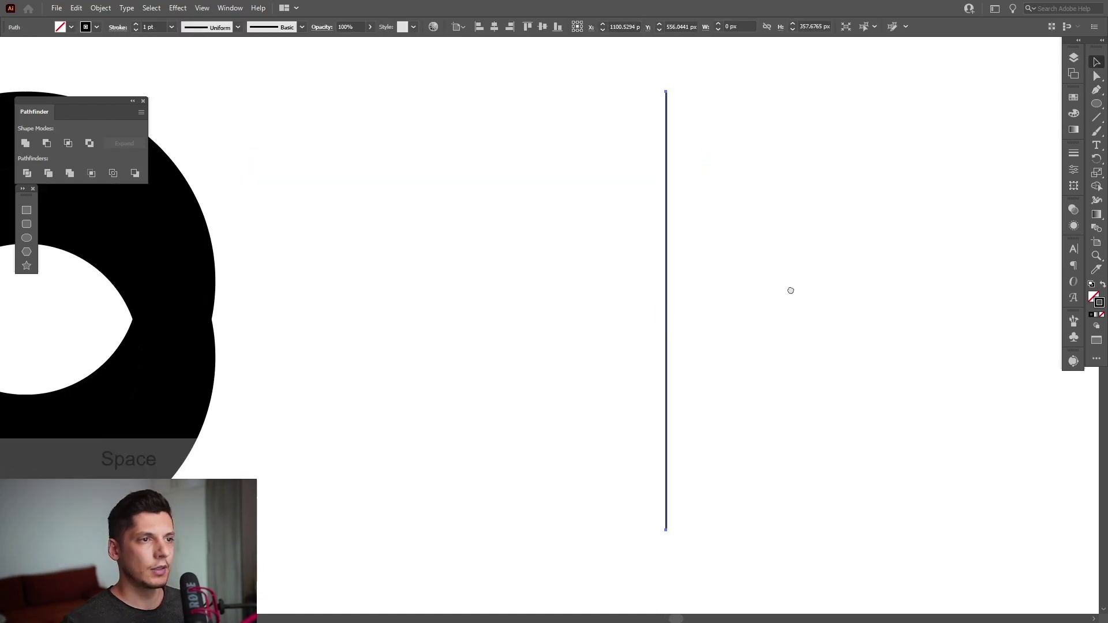
pyautogui.moveTo(791, 290); pyautogui.dragTo(790, 280)
# Step: Rotate copies of the line repeatedly into a full starburst of rays
pyautogui.click(1098, 159)
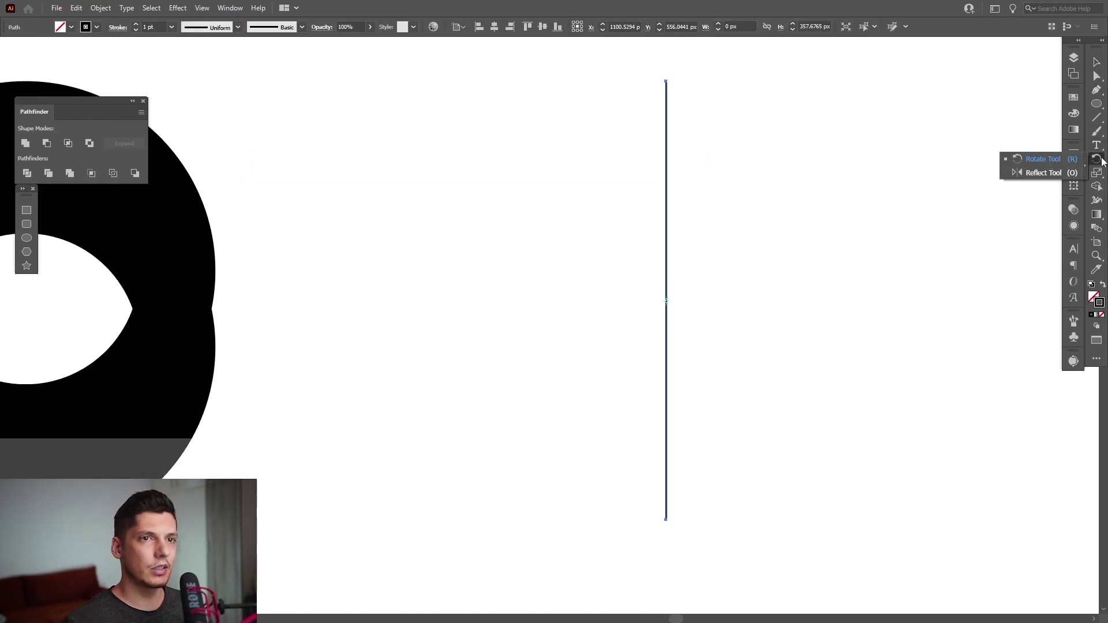
pyautogui.click(1060, 162)
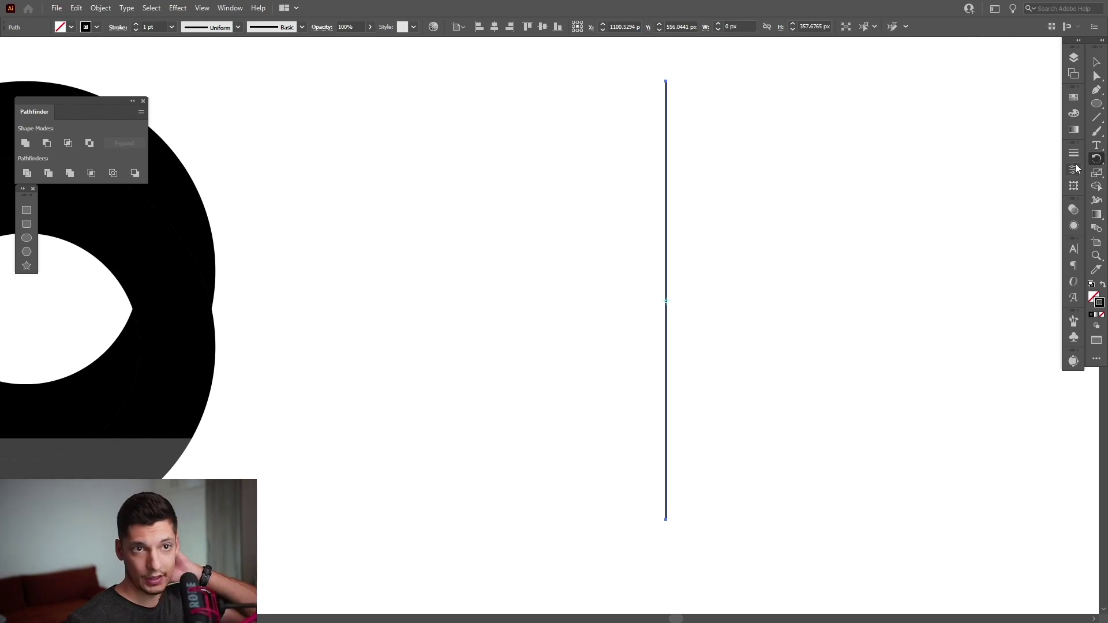
pyautogui.doubleClick(1092, 164)
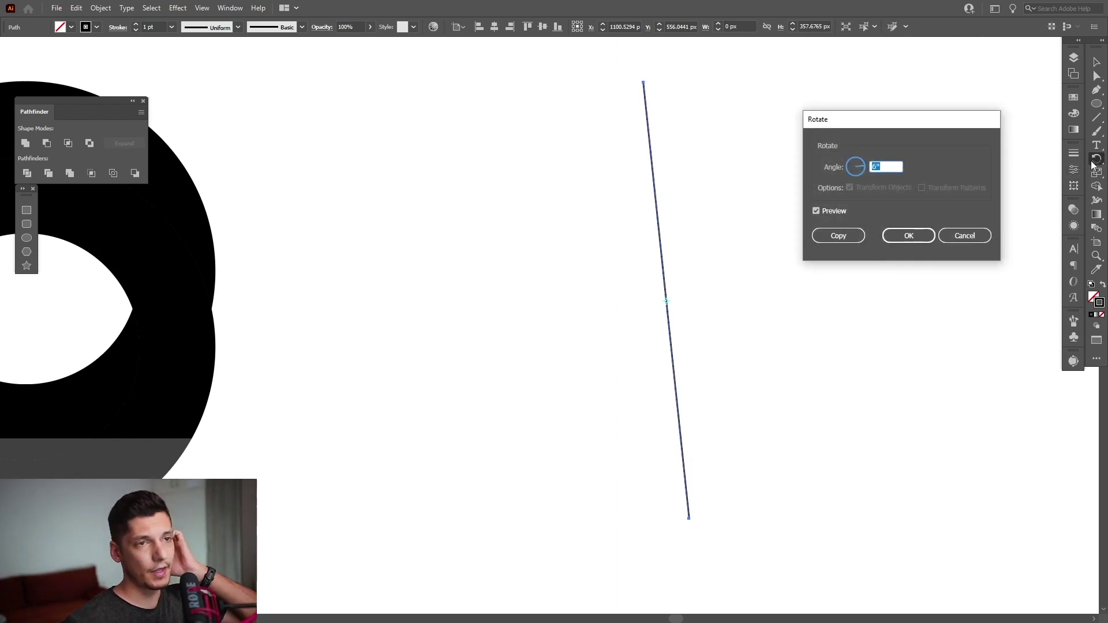
pyautogui.click(853, 238)
pyautogui.hotkey('ctrl', 'd')
pyautogui.hotkey('ctrl', 'd')
pyautogui.hotkey('ctrl', 'd')
pyautogui.hotkey('ctrl', 'd')
pyautogui.hotkey('ctrl', 'd')
pyautogui.hotkey('ctrl', 'd')
pyautogui.hotkey('ctrl', 'd')
pyautogui.hotkey('ctrl', 'd')
pyautogui.hotkey('ctrl', 'd')
pyautogui.hotkey('ctrl', 'd')
pyautogui.hotkey('ctrl', 'd')
pyautogui.hotkey('ctrl', 'd')
pyautogui.hotkey('ctrl', 'd')
pyautogui.hotkey('ctrl', 'd')
pyautogui.hotkey('ctrl', 'd')
pyautogui.hotkey('ctrl', 'd')
pyautogui.hotkey('ctrl', 'd')
pyautogui.hotkey('ctrl', 'd')
pyautogui.hotkey('ctrl', 'd')
pyautogui.hotkey('ctrl', 'd')
pyautogui.hotkey('ctrl', 'd')
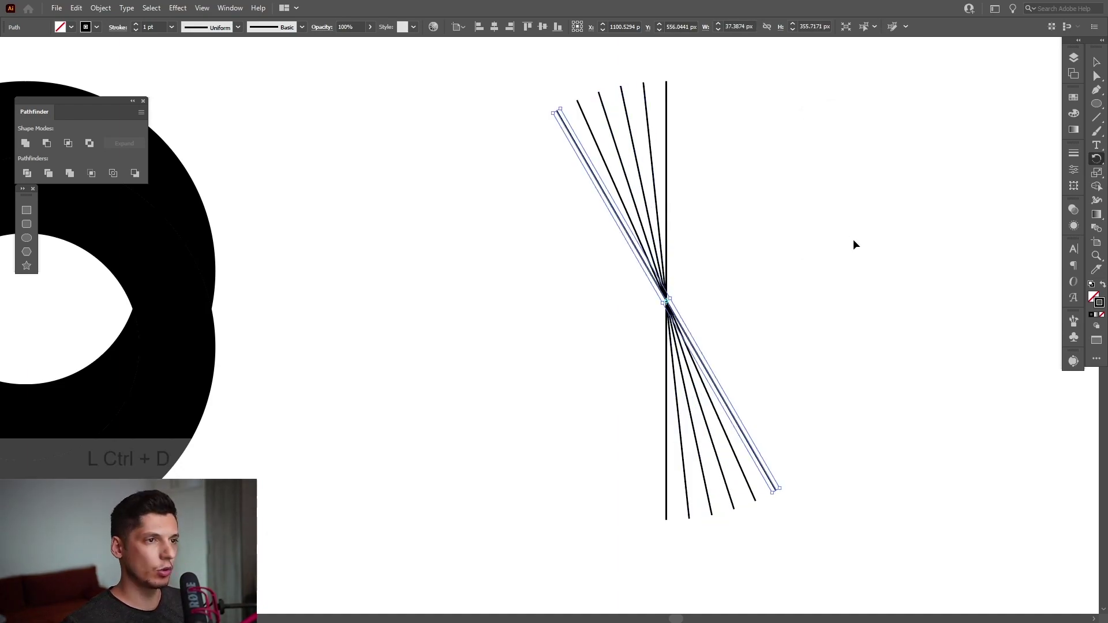
pyautogui.hotkey('ctrl', 'd')
pyautogui.hotkey('ctrl', 'd')
pyautogui.hotkey('ctrl', 'd')
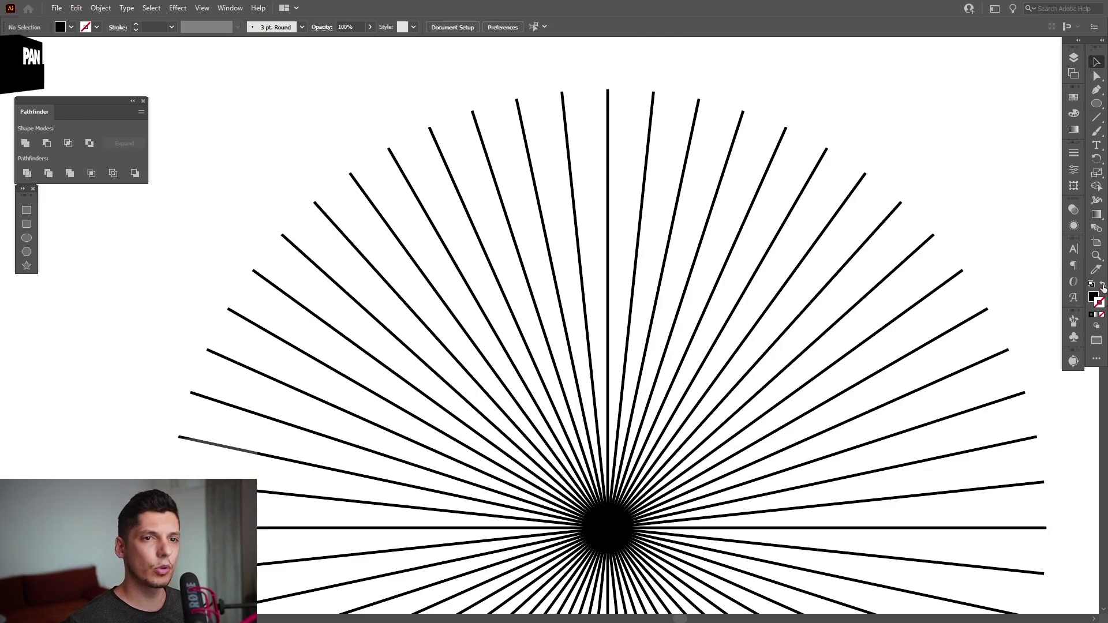
# Step: Trace a black-filled wedge from two ray tips down to the rays' centre
pyautogui.click(1103, 285)
pyautogui.click(1098, 90)
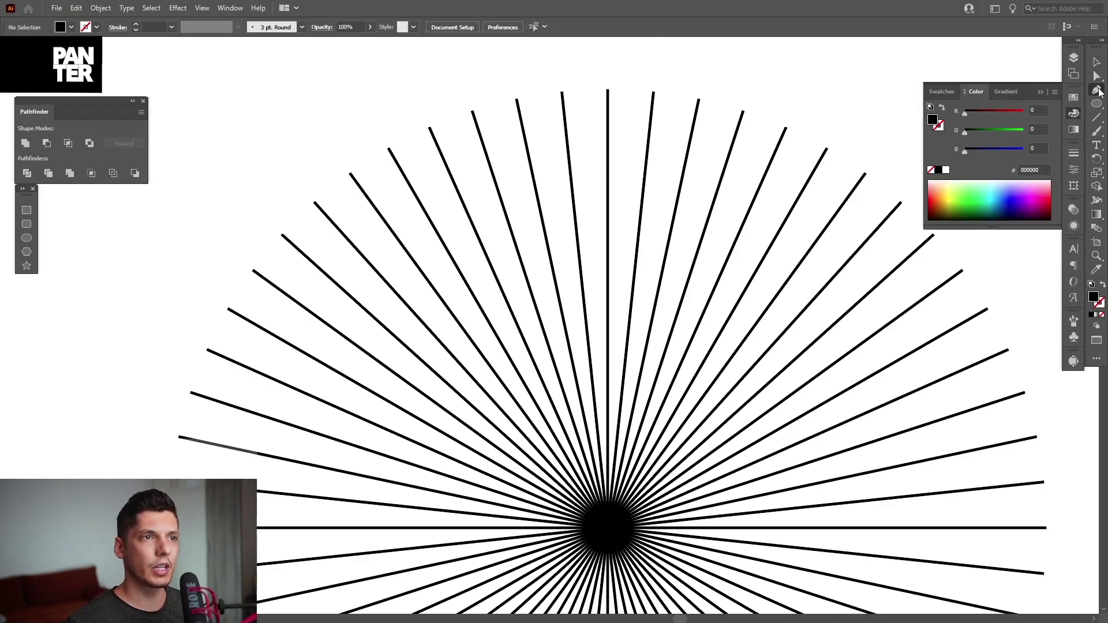
pyautogui.click(653, 99)
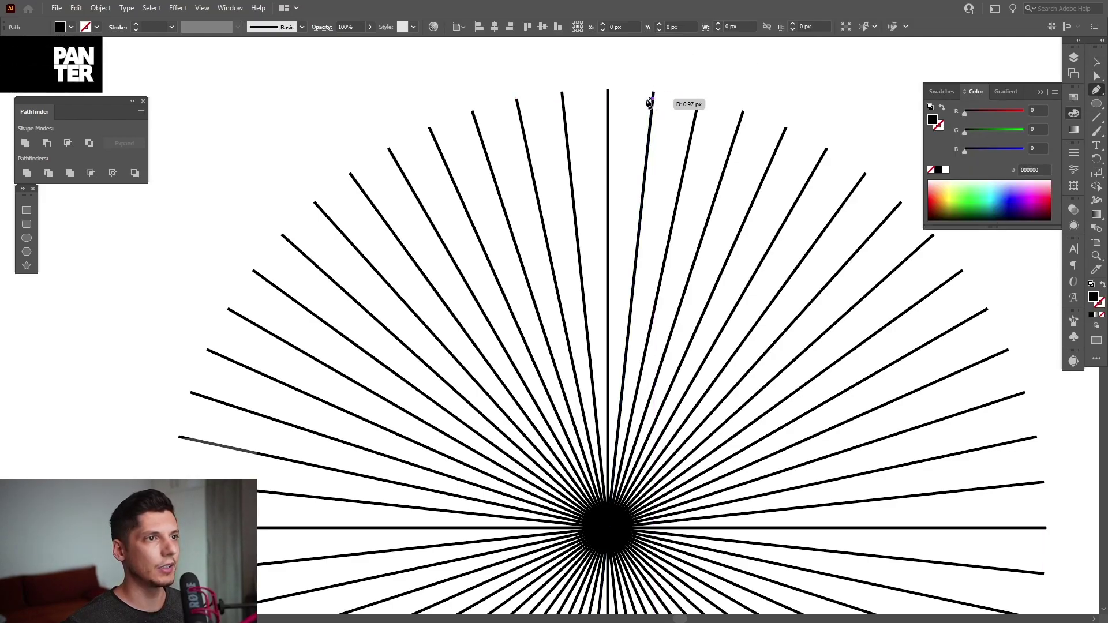
pyautogui.moveTo(629, 254); pyautogui.dragTo(631, 203)
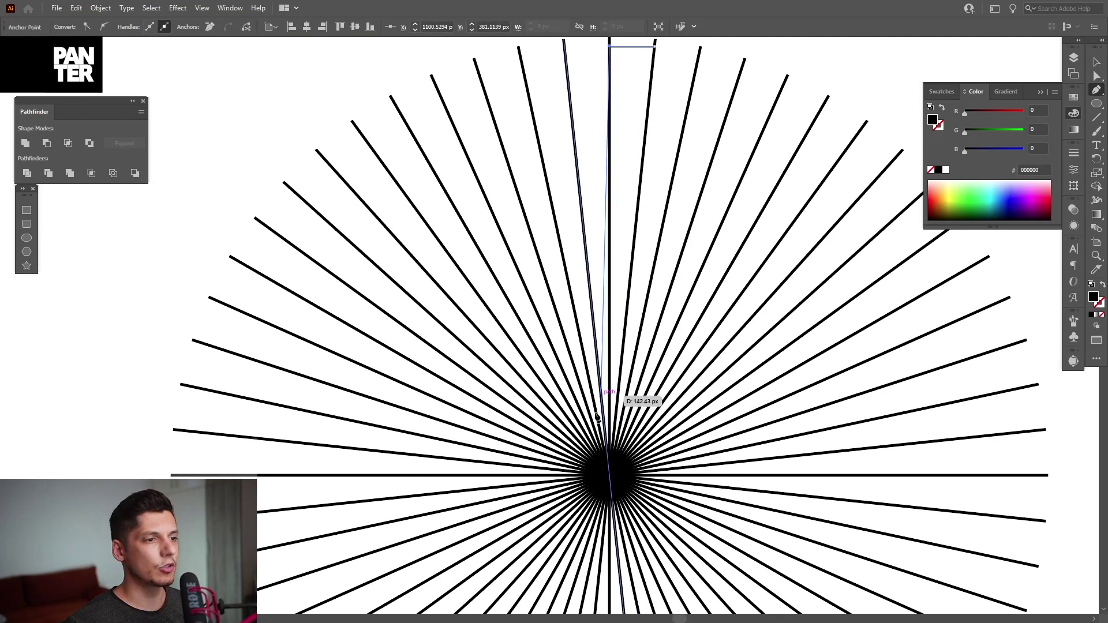
pyautogui.click(610, 476)
pyautogui.moveTo(698, 167); pyautogui.dragTo(698, 256)
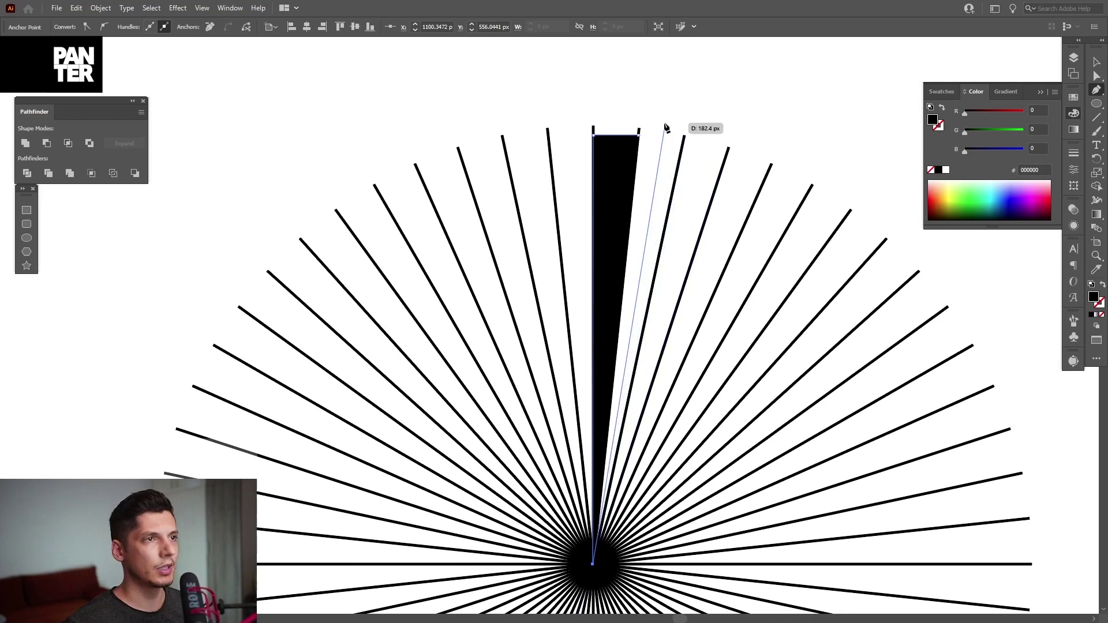
pyautogui.scroll(-2, 639, 139)
# Step: Move the wedge into open space to the right of the starburst
pyautogui.moveTo(535, 106); pyautogui.dragTo(466, 118)
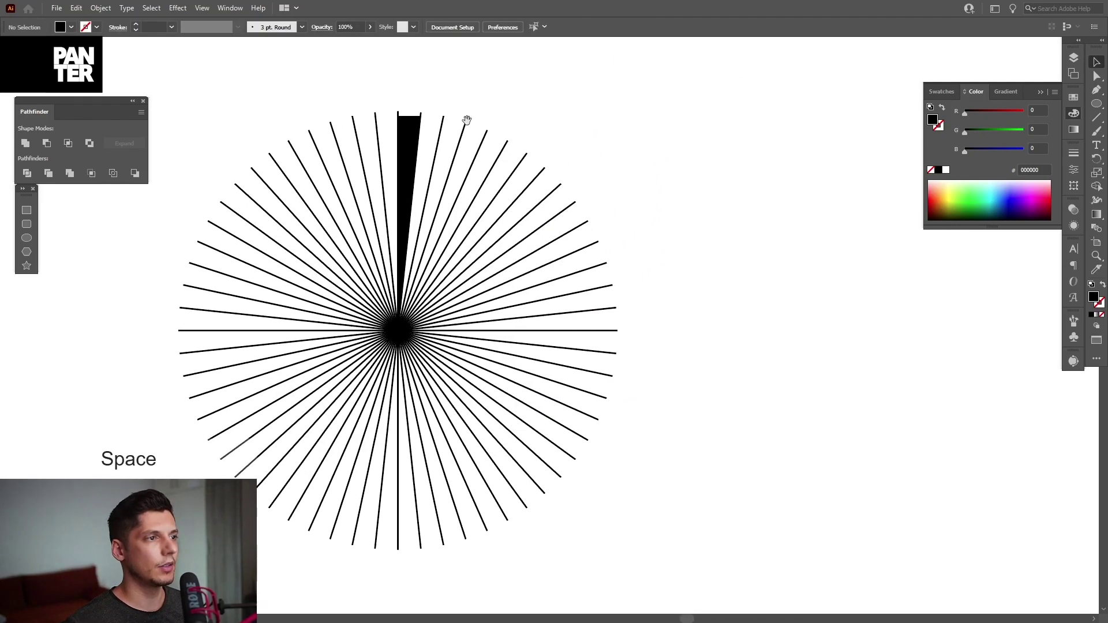
pyautogui.moveTo(408, 139); pyautogui.dragTo(569, 145)
pyautogui.moveTo(569, 138); pyautogui.dragTo(791, 129)
pyautogui.click(1096, 161)
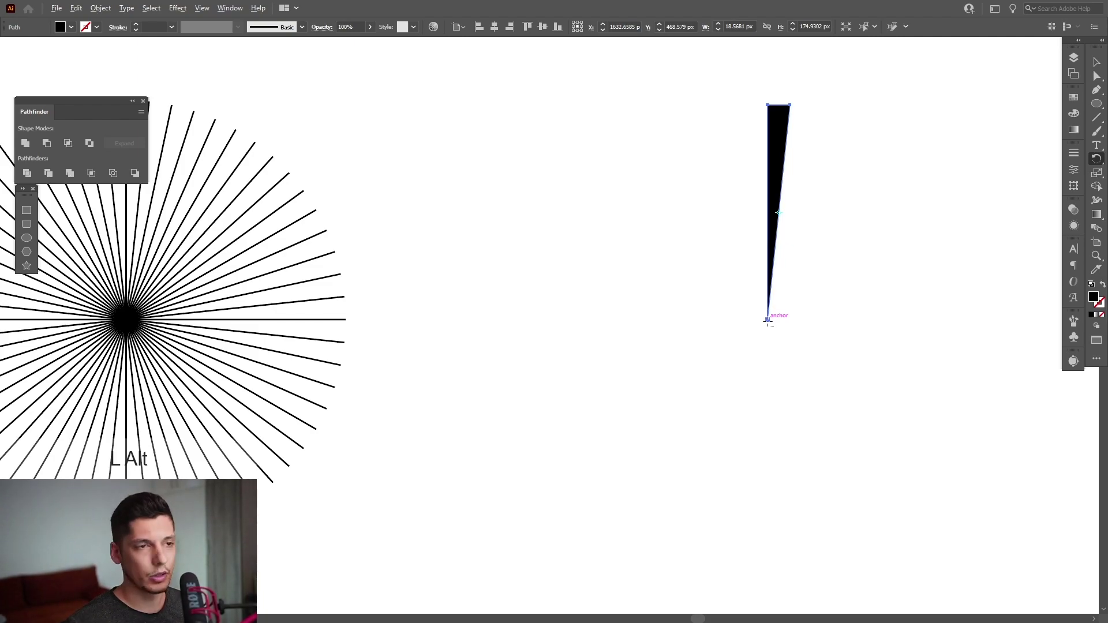
# Step: Copy the wedge every 12° around its bottom point into a full circle, then select all wedges
pyautogui.keyDown('alt'); pyautogui.click(768, 320); pyautogui.keyUp('alt')
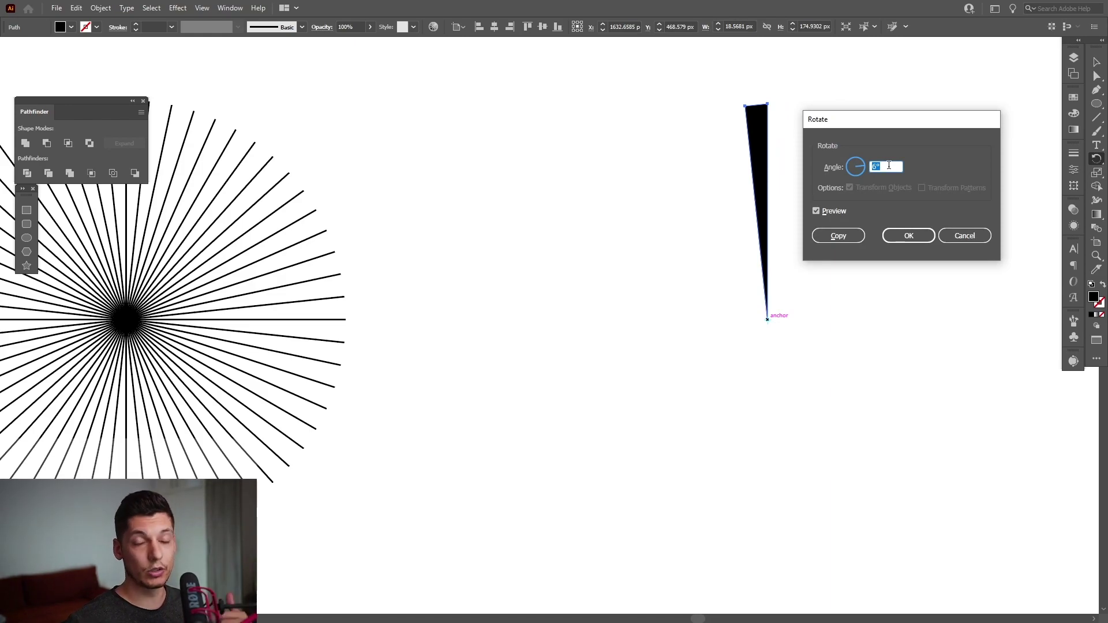
pyautogui.write('12')
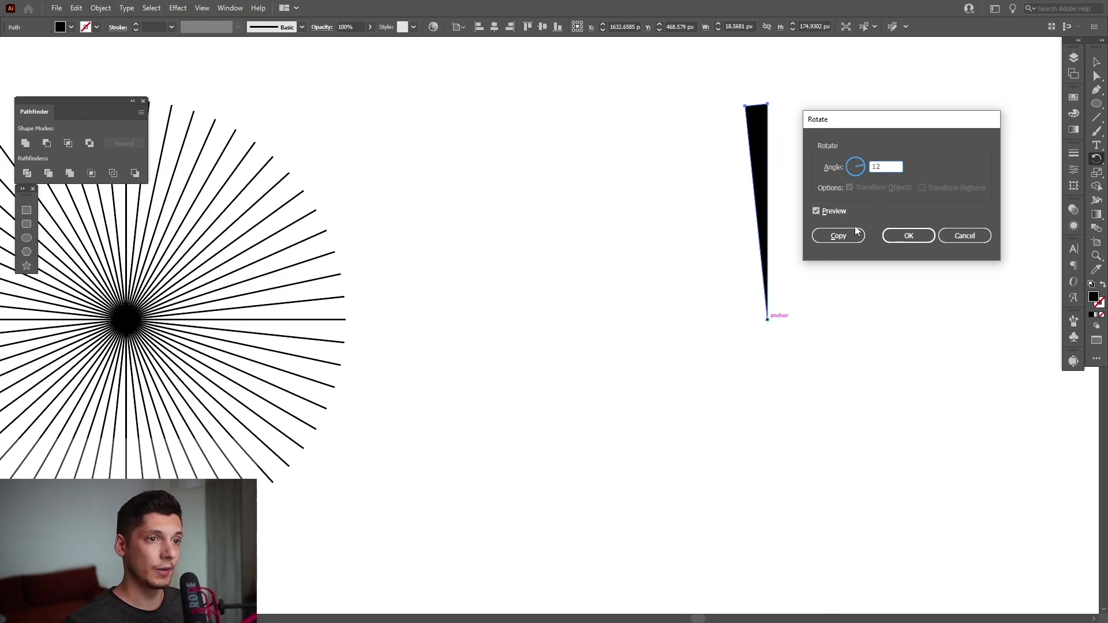
pyautogui.click(854, 234)
pyautogui.hotkey('ctrl', 'd')
pyautogui.hotkey('ctrl', 'd')
pyautogui.hotkey('ctrl', 'd')
pyautogui.hotkey('ctrl', 'd')
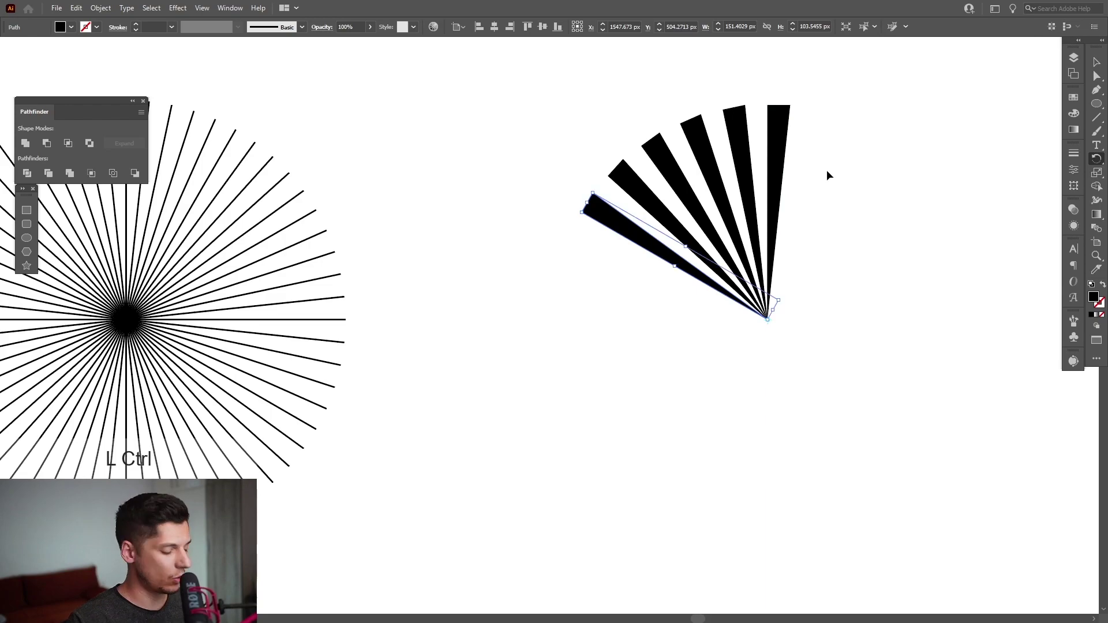
pyautogui.hotkey('ctrl', 'd')
pyautogui.hotkey('ctrl', 'd')
pyautogui.hotkey('ctrl', 'd')
pyautogui.hotkey('ctrl', 'd')
pyautogui.hotkey('ctrl', 'd')
pyautogui.hotkey('ctrl', 'd')
pyautogui.hotkey('ctrl', 'd')
pyautogui.hotkey('ctrl', 'd')
pyautogui.hotkey('ctrl', 'd')
pyautogui.hotkey('ctrl', 'd')
pyautogui.hotkey('ctrl', 'd')
pyautogui.hotkey('ctrl', 'd')
pyautogui.hotkey('ctrl', 'd')
pyautogui.hotkey('ctrl', 'd')
pyautogui.hotkey('ctrl', 'd')
pyautogui.hotkey('ctrl', 'd')
pyautogui.hotkey('ctrl', 'd')
pyautogui.hotkey('ctrl', 'd')
pyautogui.hotkey('ctrl', 'd')
pyautogui.hotkey('ctrl', 'd')
pyautogui.hotkey('ctrl', 'd')
pyautogui.hotkey('ctrl', 'd')
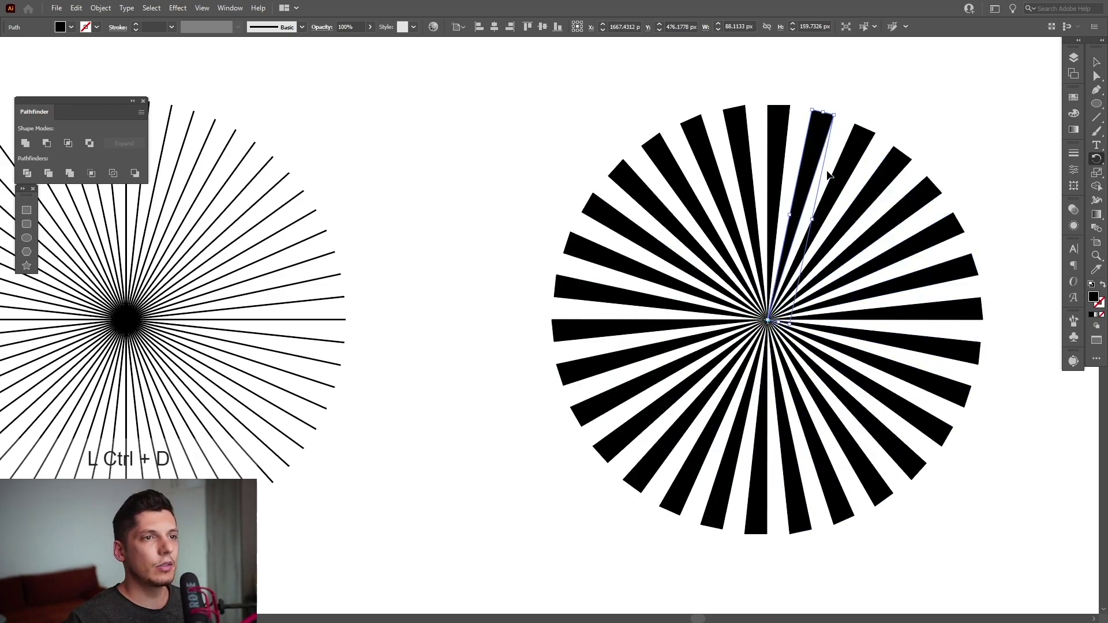
pyautogui.press('v')
pyautogui.hotkey('ctrl', 'a')
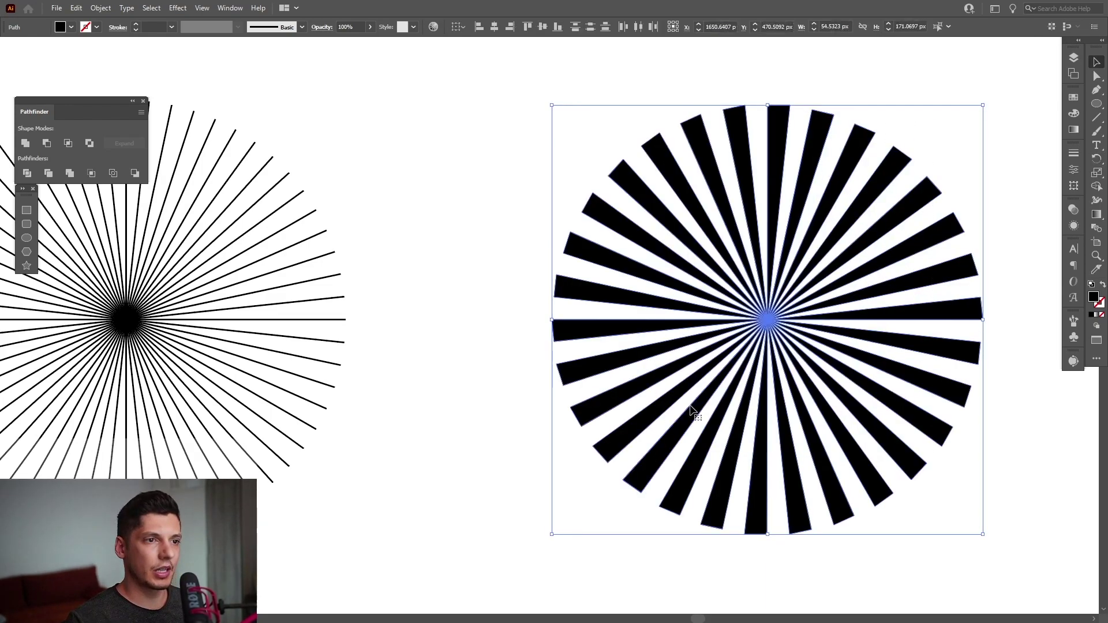
pyautogui.rightClick(732, 275)
# Step: Group all the wedges into one striped disc and centre it in view
pyautogui.click(785, 346)
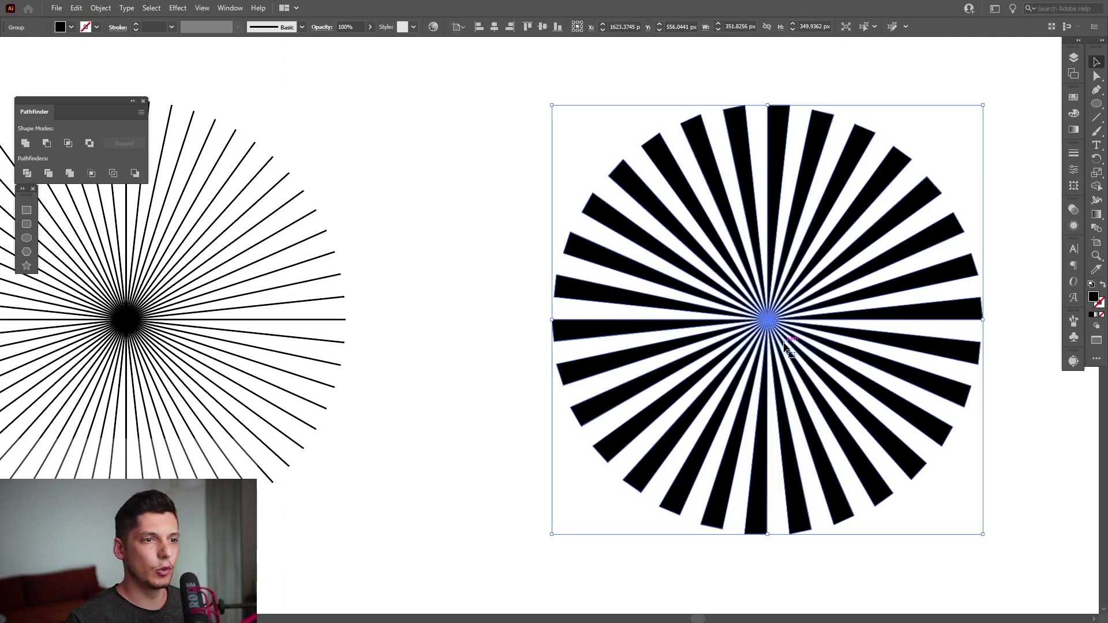
pyautogui.press('space')
pyautogui.moveTo(970, 246); pyautogui.dragTo(933, 238)
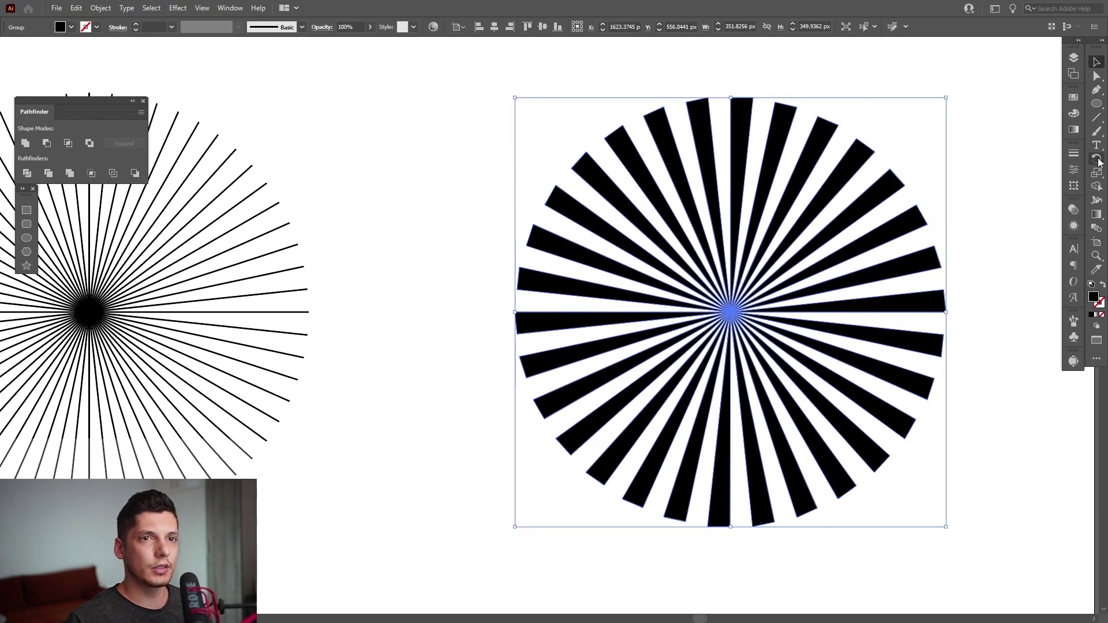
# Step: Add a copy of the striped disc rotated 6 degrees, then deselect
pyautogui.doubleClick(1096, 159)
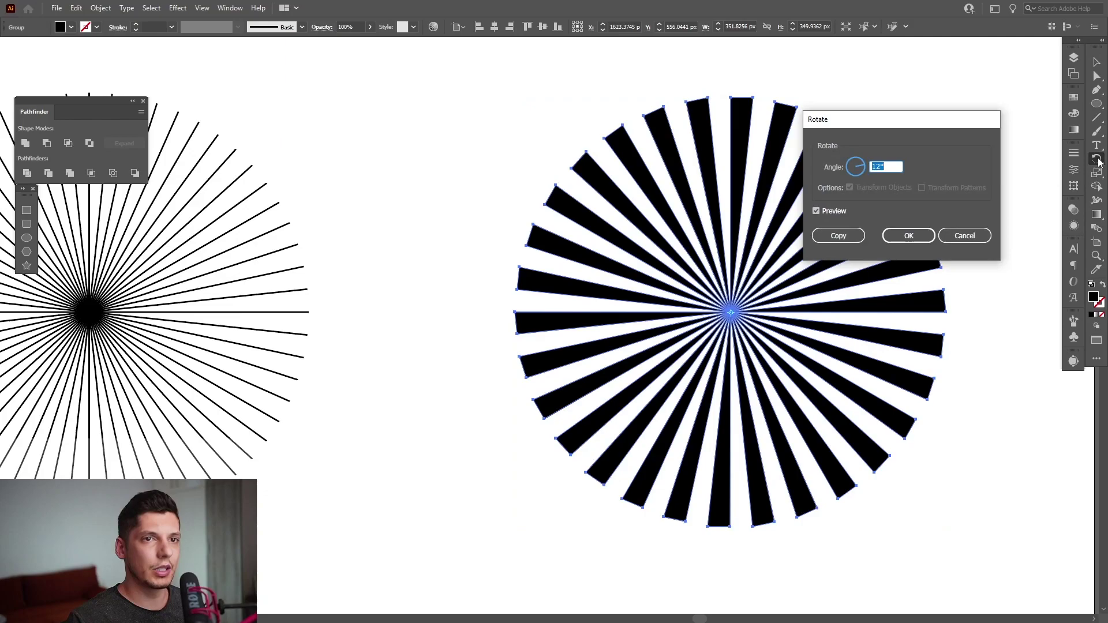
pyautogui.write('6')
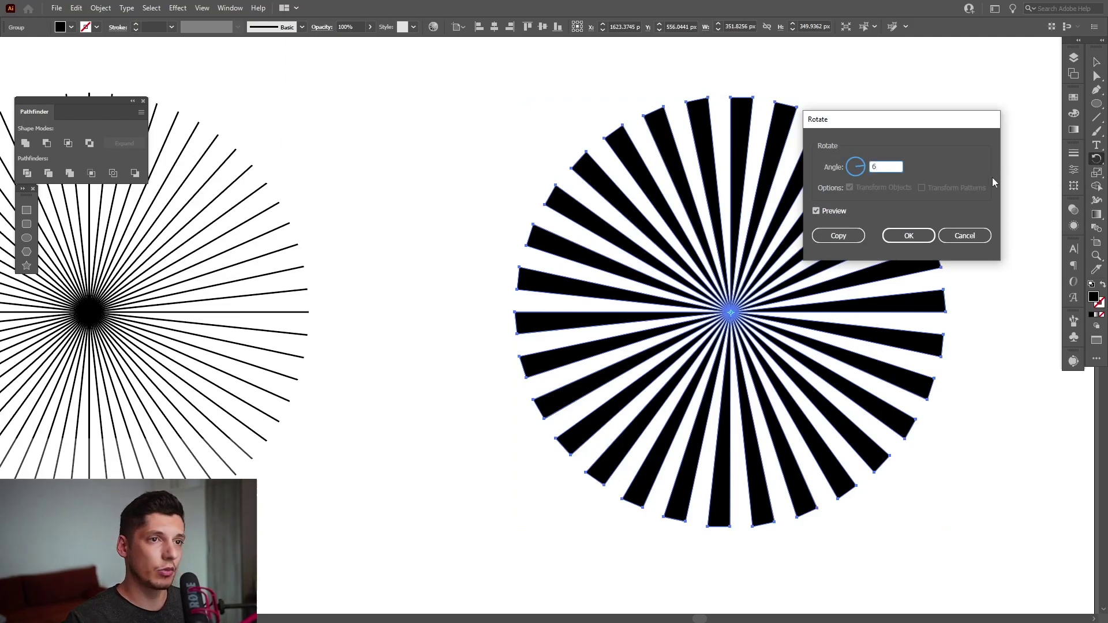
pyautogui.click(839, 235)
pyautogui.press('v')
pyautogui.hotkey('ctrl', 'shift', 'a')
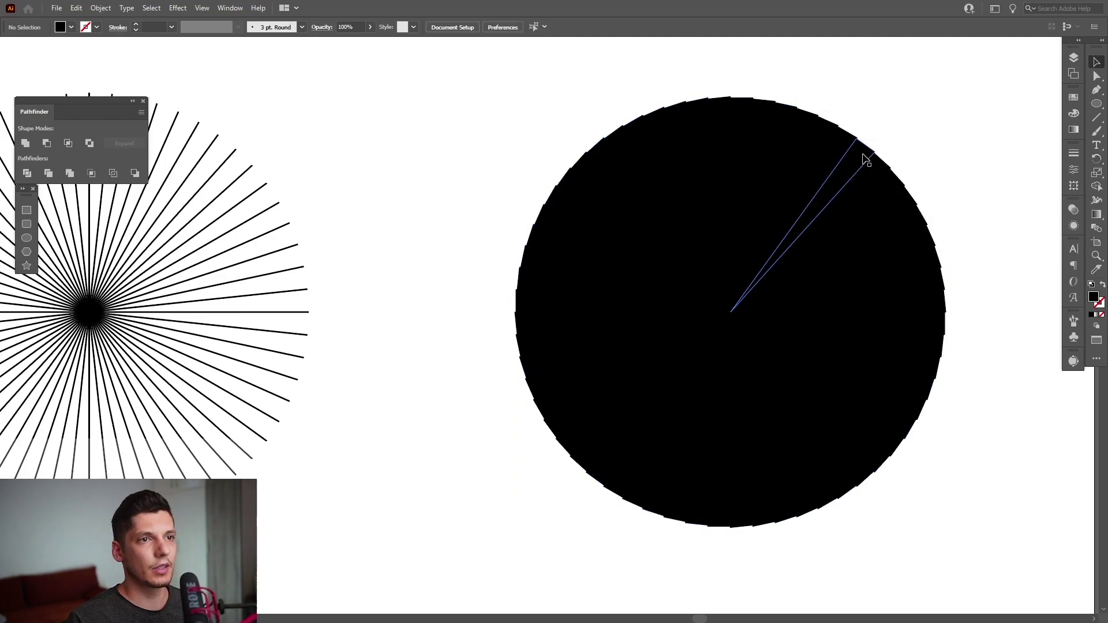
pyautogui.moveTo(866, 156); pyautogui.dragTo(815, 136)
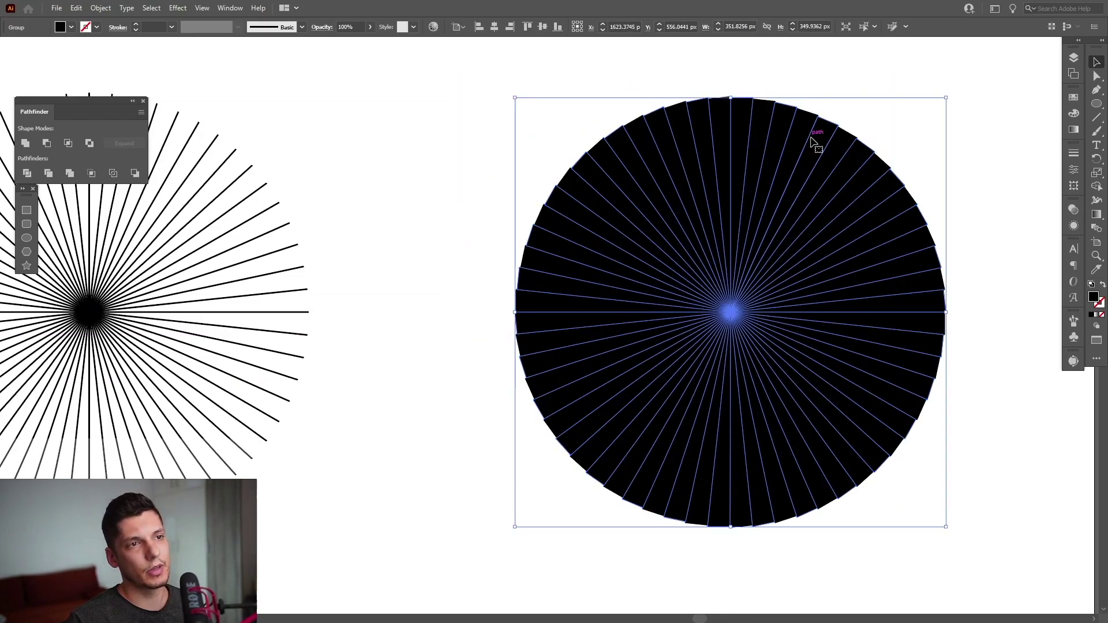
# Step: Select both ring shapes, move them right and colour them grey
pyautogui.click(910, 111)
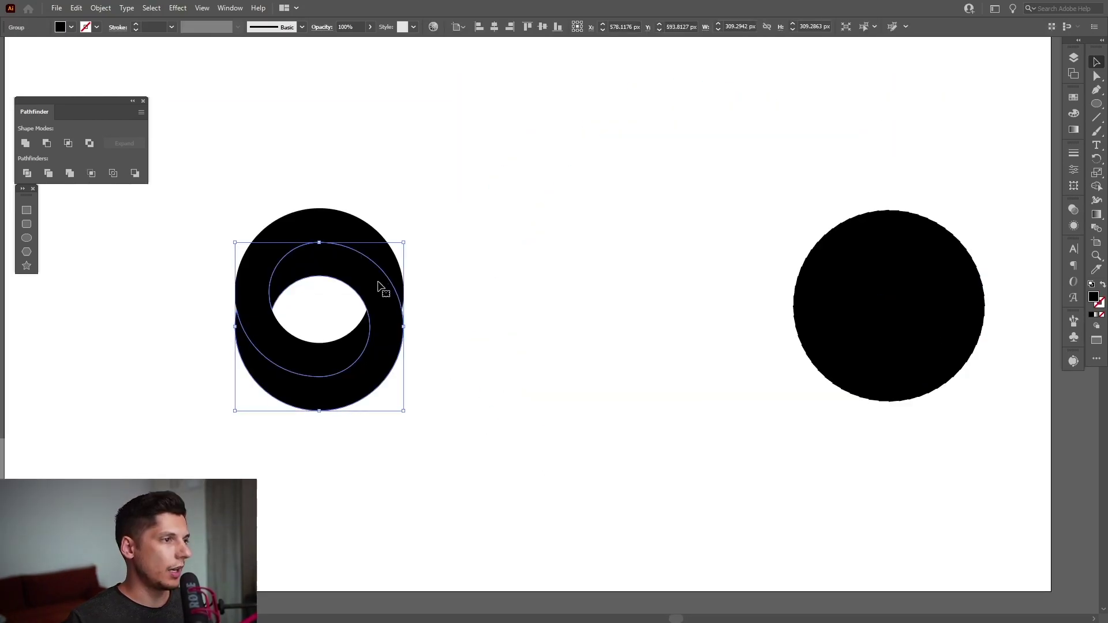
pyautogui.moveTo(533, 206); pyautogui.dragTo(216, 420)
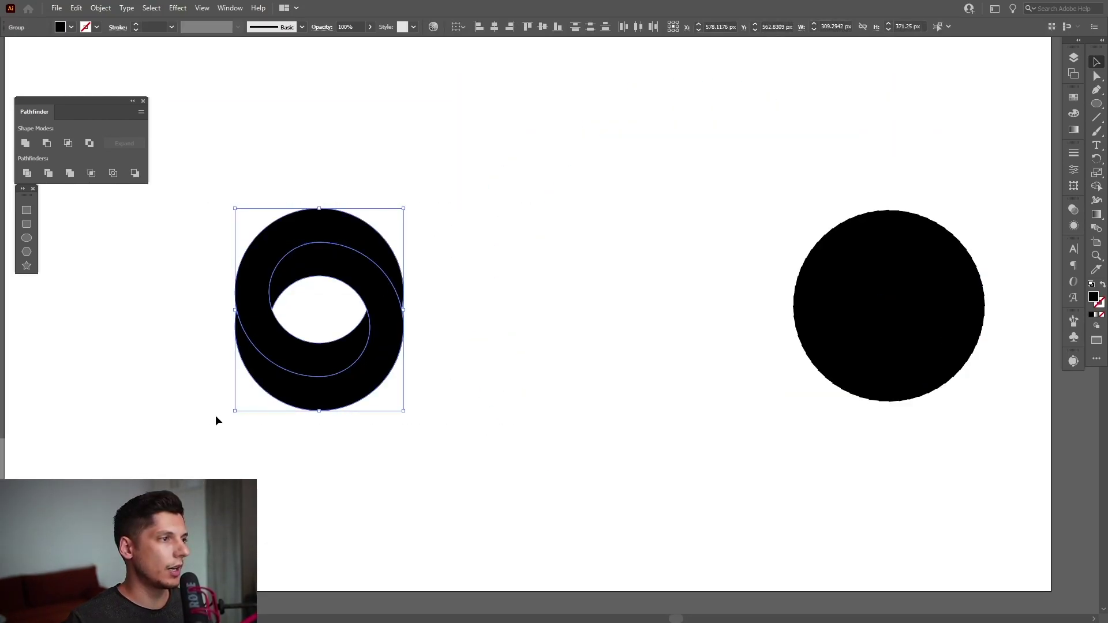
pyautogui.moveTo(370, 288); pyautogui.dragTo(620, 284)
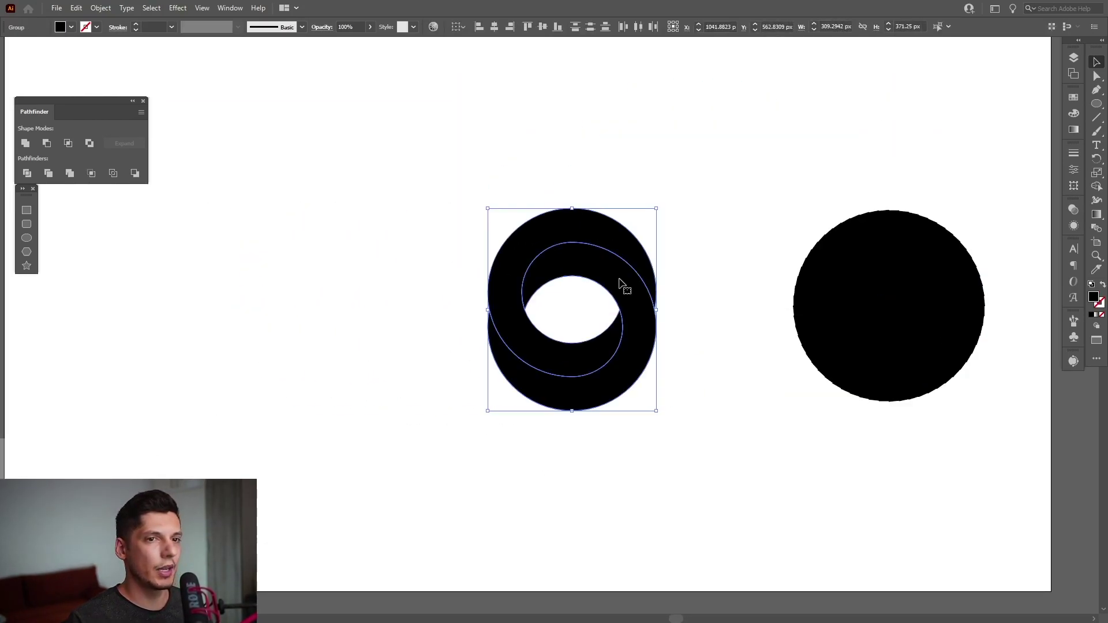
pyautogui.click(1074, 98)
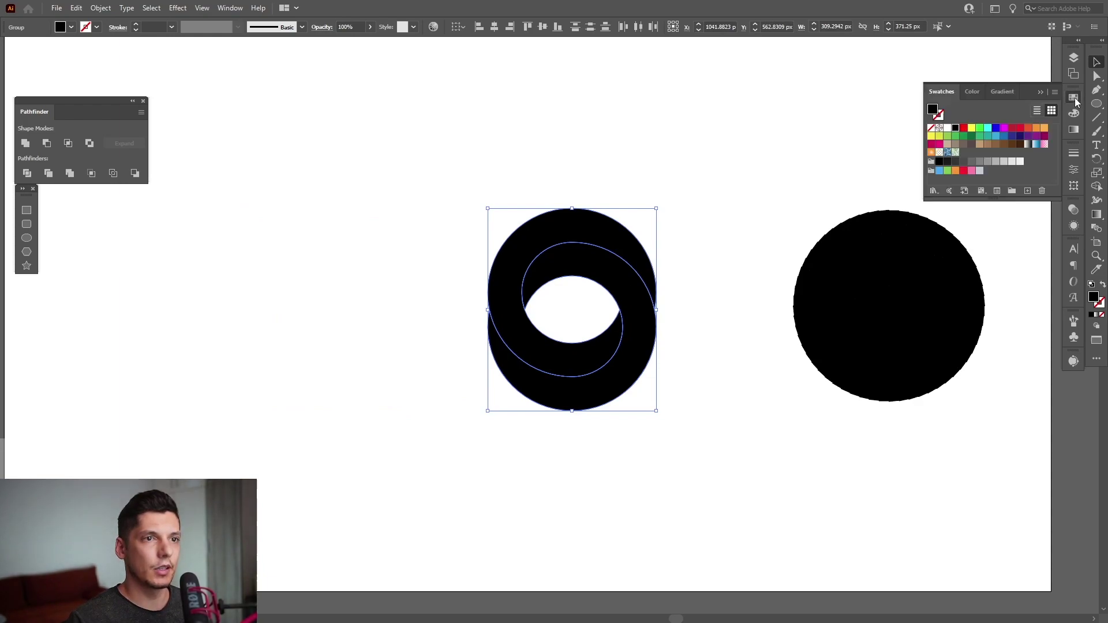
pyautogui.click(987, 162)
# Step: Group the grey rings and place them over the black disc
pyautogui.rightClick(550, 234)
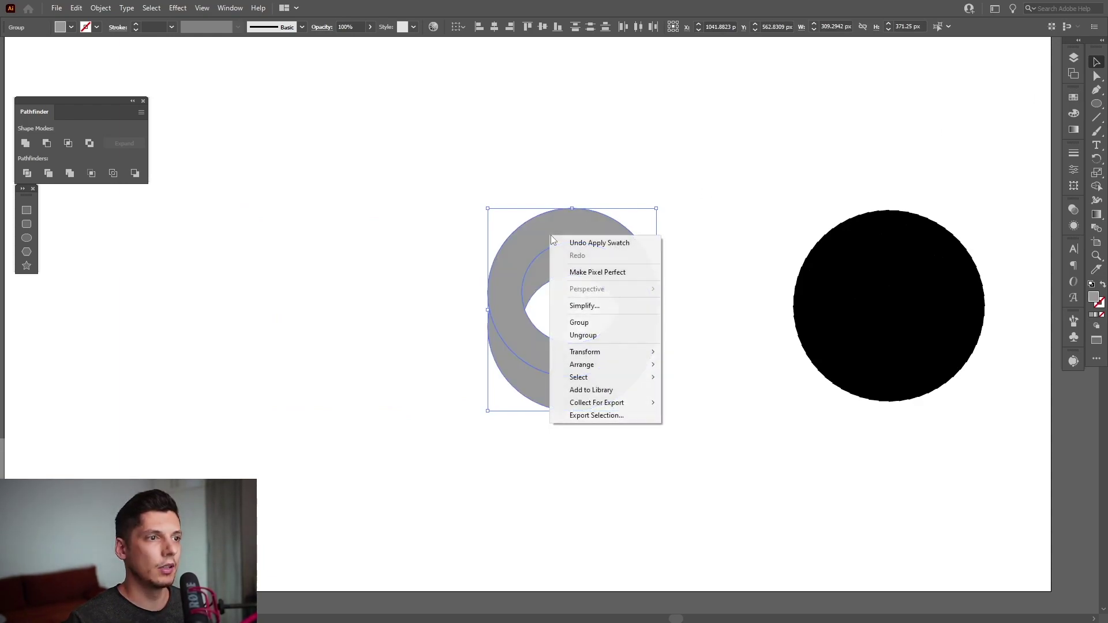
pyautogui.click(584, 325)
pyautogui.moveTo(635, 291); pyautogui.dragTo(952, 289)
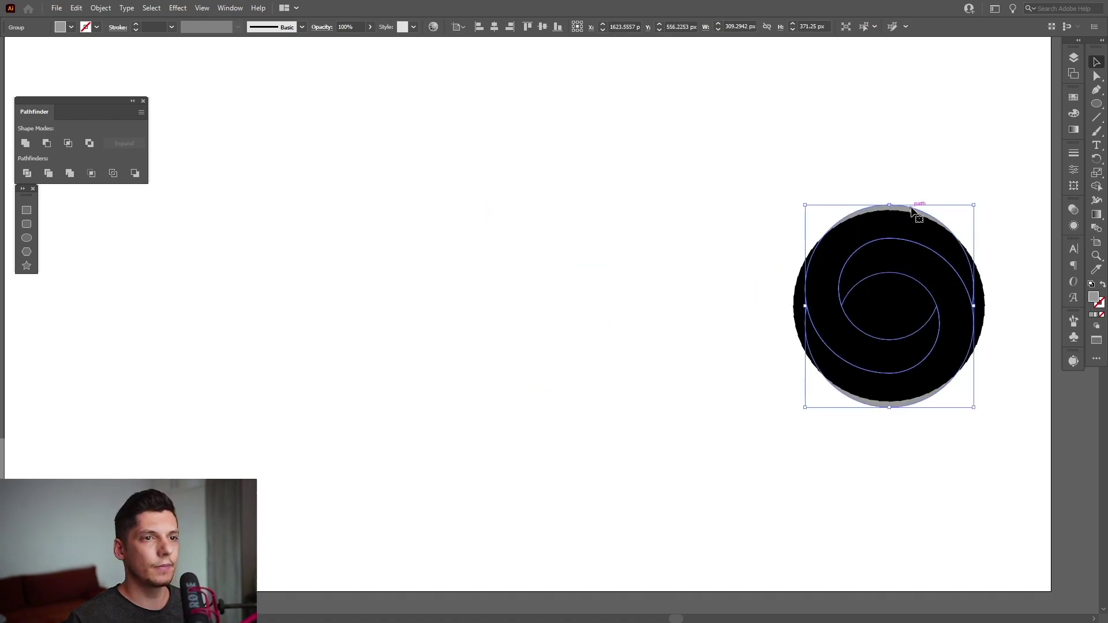
pyautogui.moveTo(921, 213); pyautogui.dragTo(724, 212)
pyautogui.scroll(3, 724, 212)
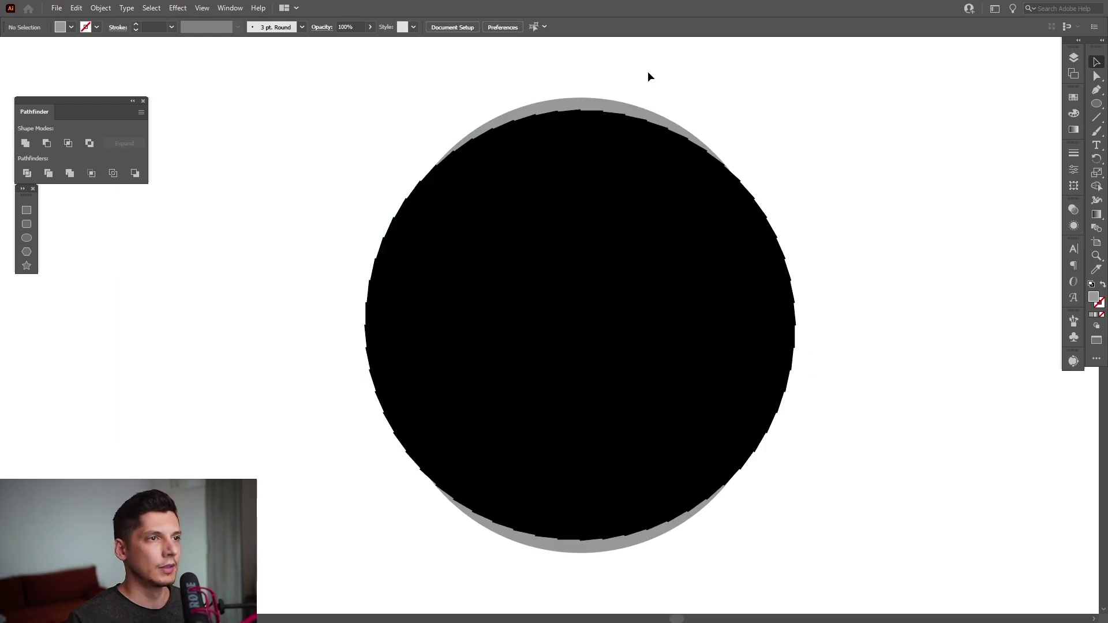
# Step: Bring the grey ring group to the front and shrink it slightly about its centre
pyautogui.rightClick(603, 106)
pyautogui.moveTo(677, 246)
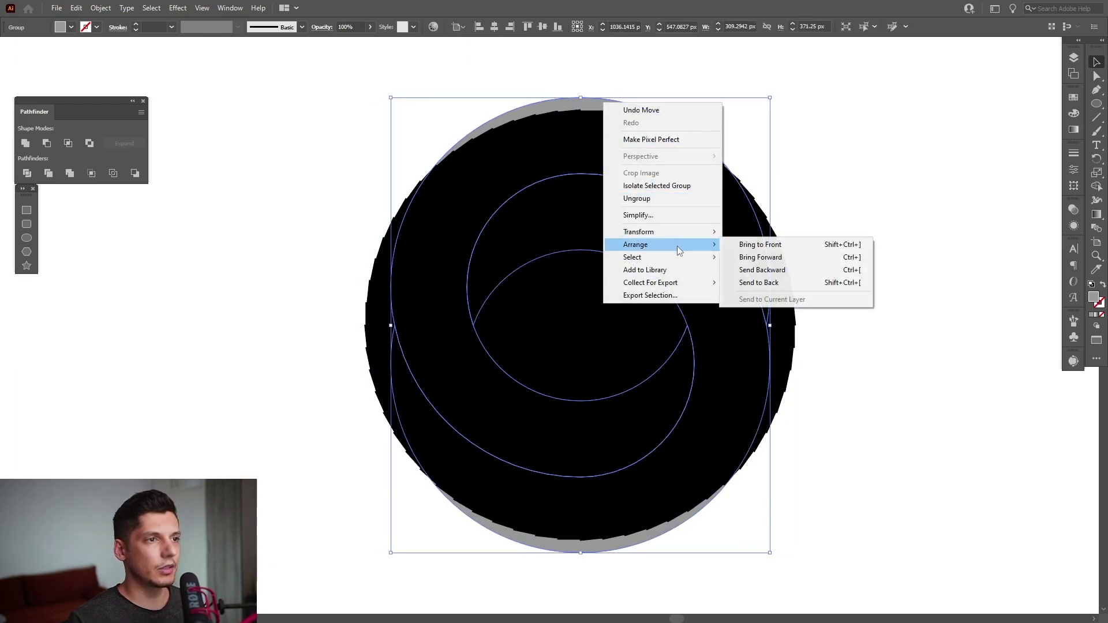
pyautogui.click(749, 245)
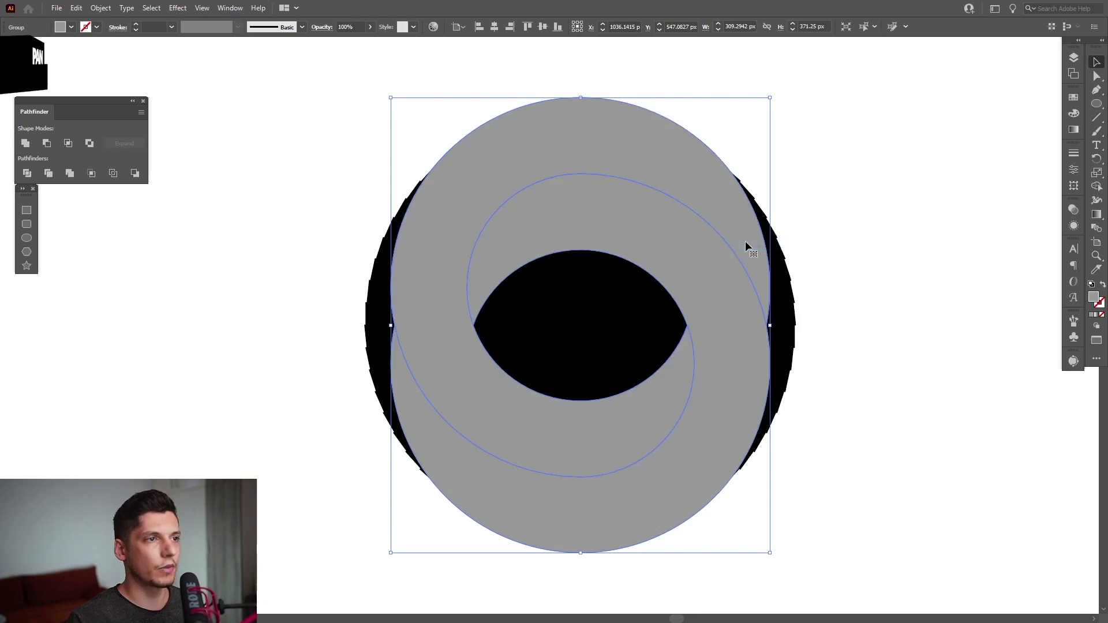
pyautogui.moveTo(769, 326); pyautogui.dragTo(755, 327)
# Step: Ungroup the rings, zoom in and select the grey ring shapes
pyautogui.rightClick(624, 244)
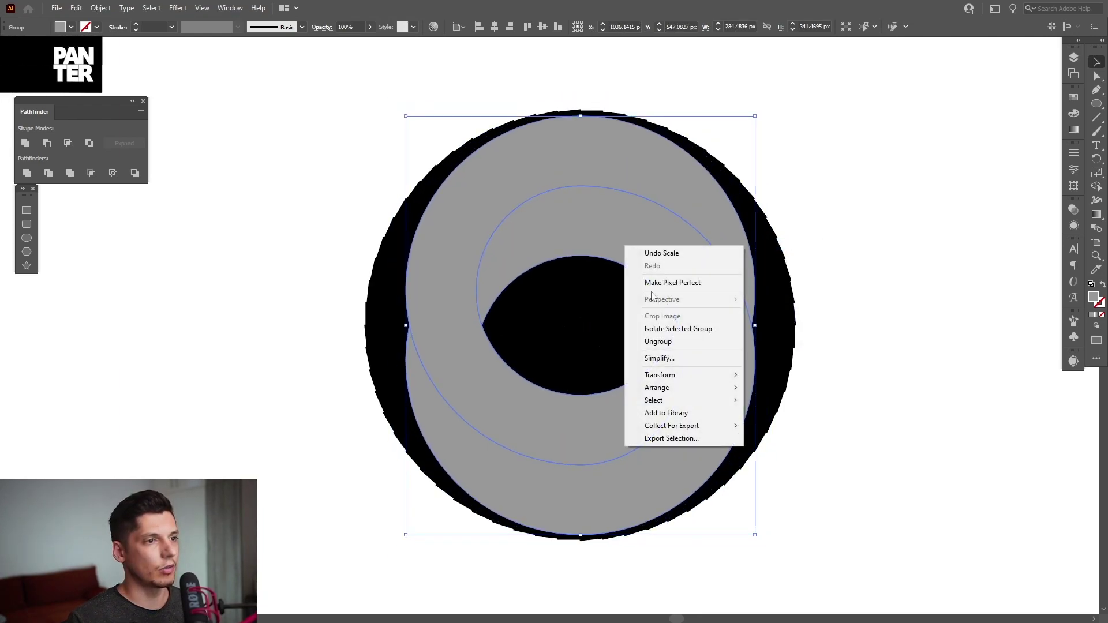
pyautogui.click(673, 344)
pyautogui.click(812, 241)
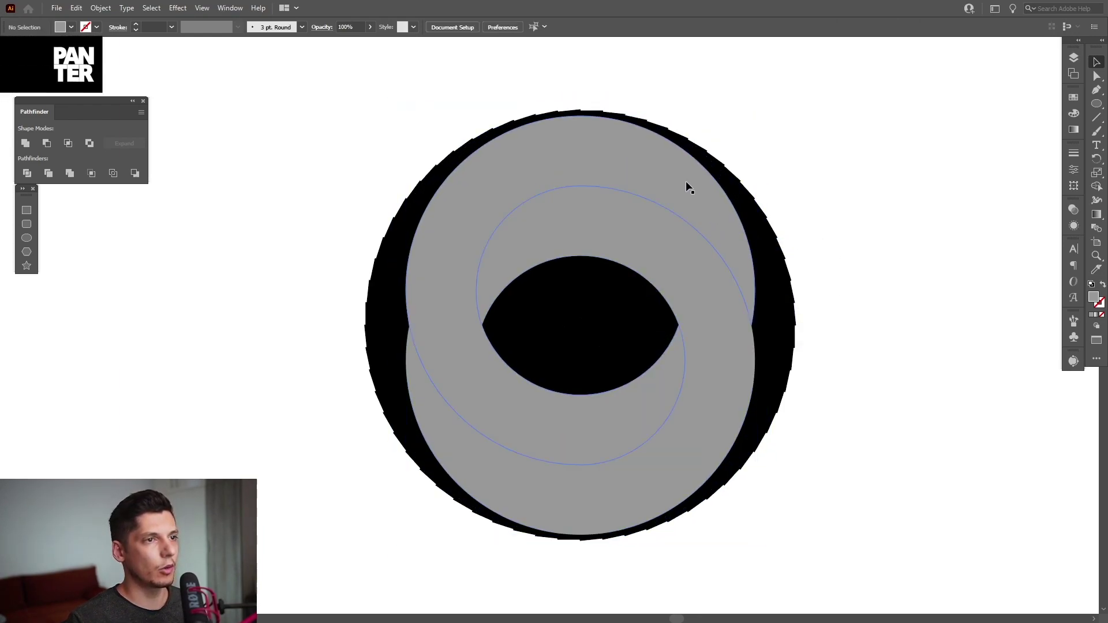
pyautogui.hotkey('ctrl', '+')
pyautogui.click(731, 181)
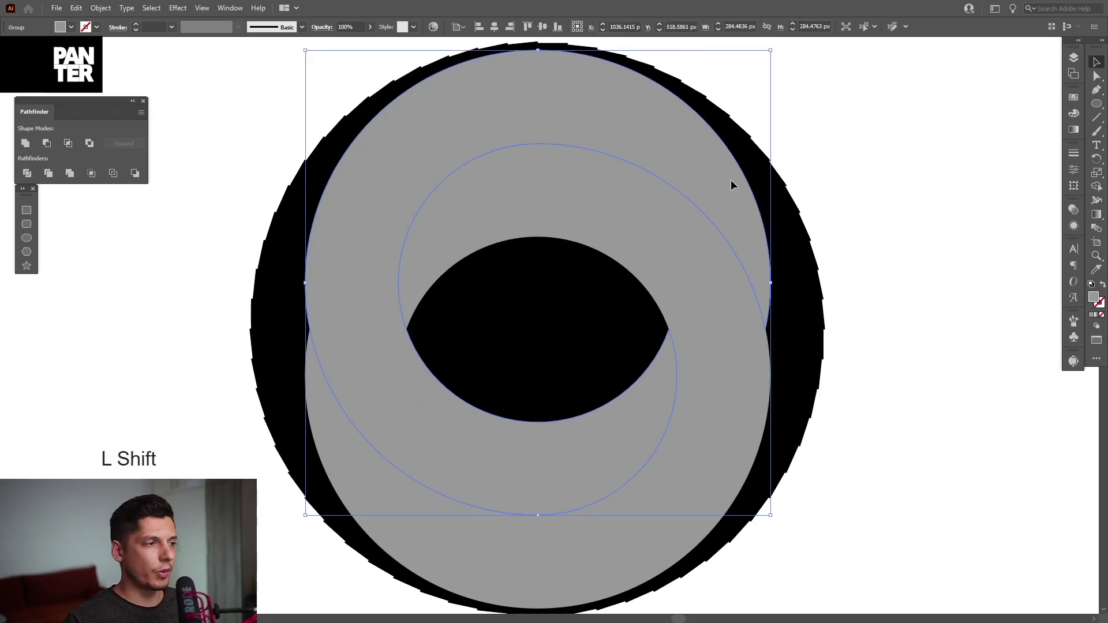
# Step: Select the ring and black rays, test-moving and undoing, then select just the rays
pyautogui.keyDown('shift'); pyautogui.click(773, 186); pyautogui.keyUp('shift')
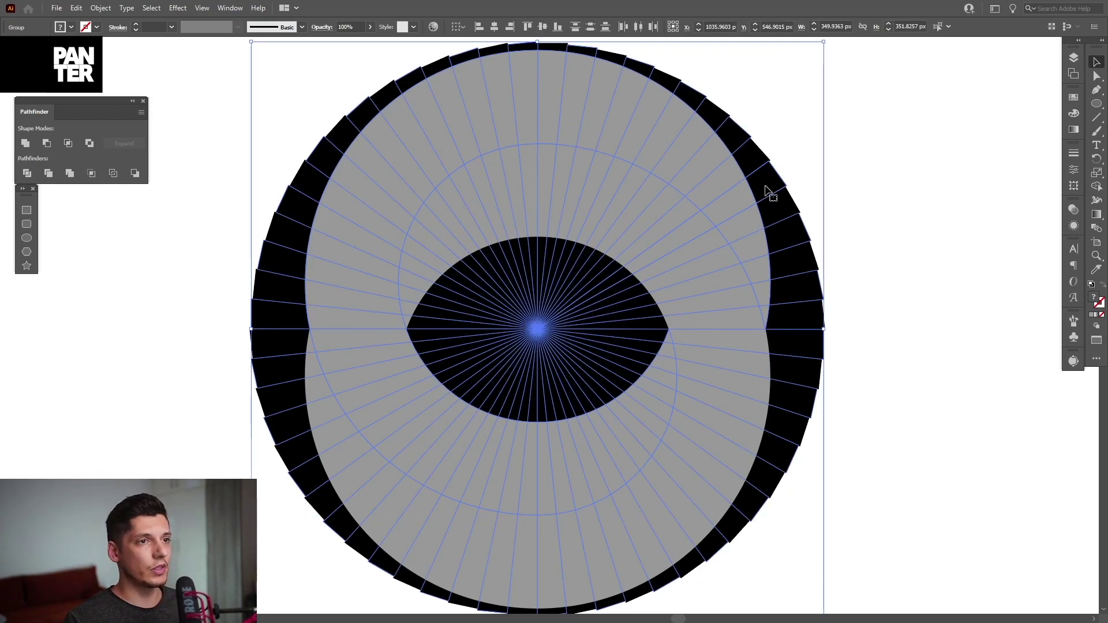
pyautogui.moveTo(770, 186); pyautogui.dragTo(952, 158)
pyautogui.hotkey('ctrl', 'z')
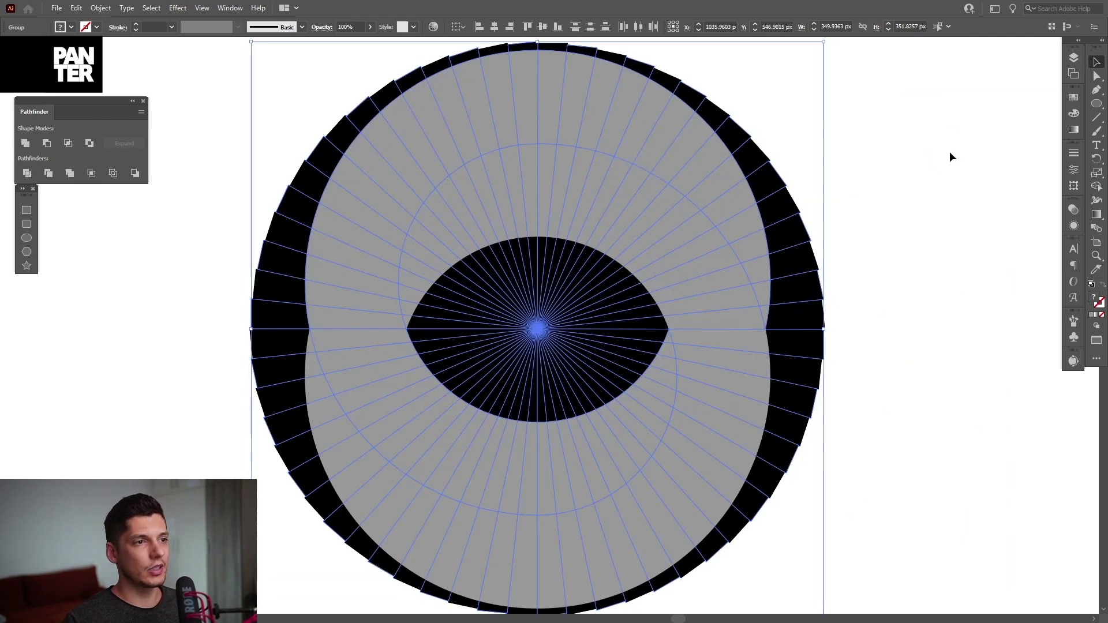
pyautogui.rightClick(740, 191)
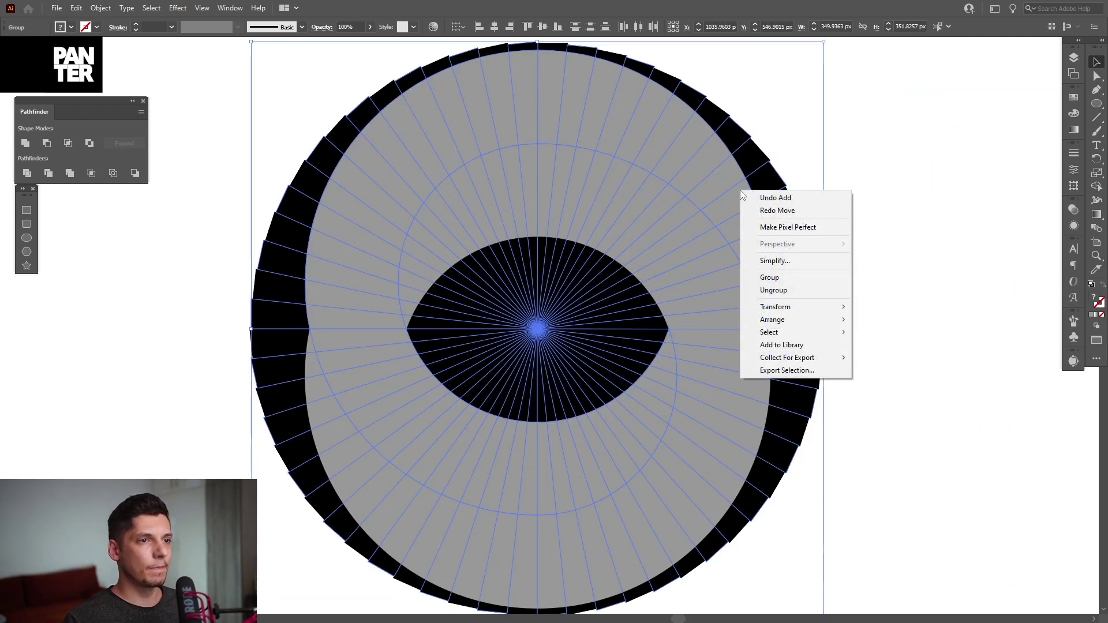
pyautogui.click(918, 165)
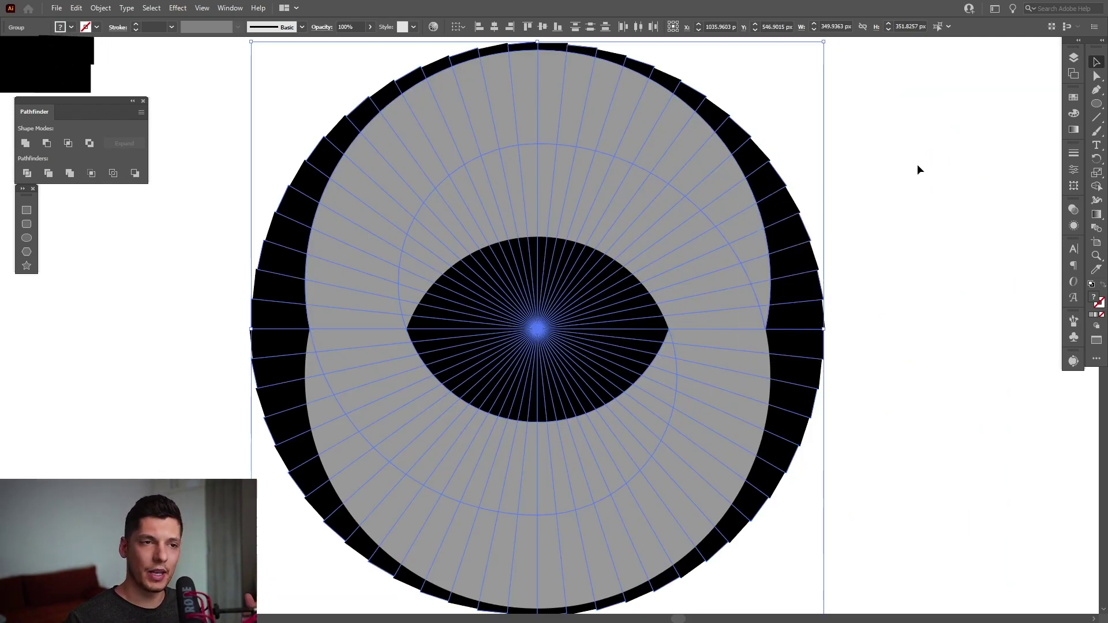
pyautogui.click(918, 168)
pyautogui.click(800, 237)
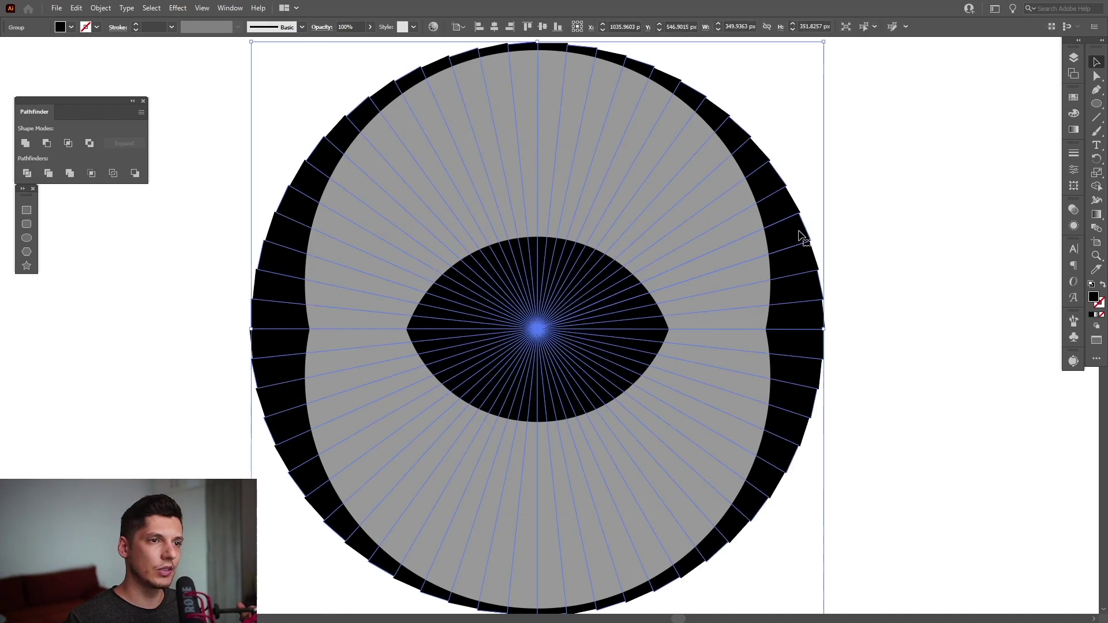
pyautogui.moveTo(802, 236); pyautogui.dragTo(988, 150)
pyautogui.hotkey('ctrl', 'z')
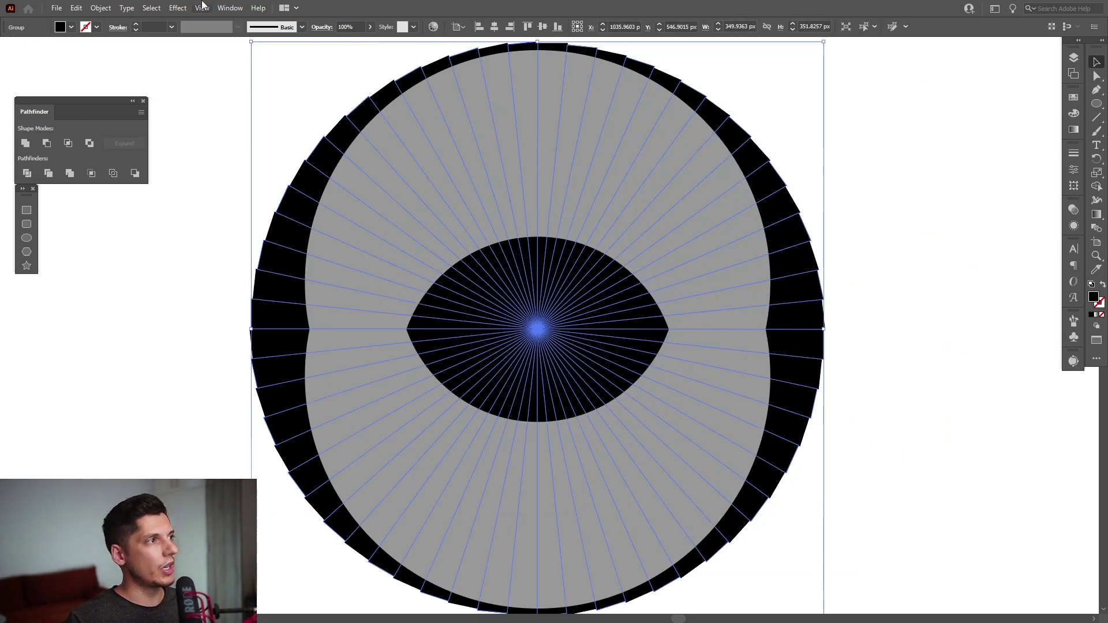
# Step: Make the rays a compound path and clip them inside the ring shape
pyautogui.click(101, 7)
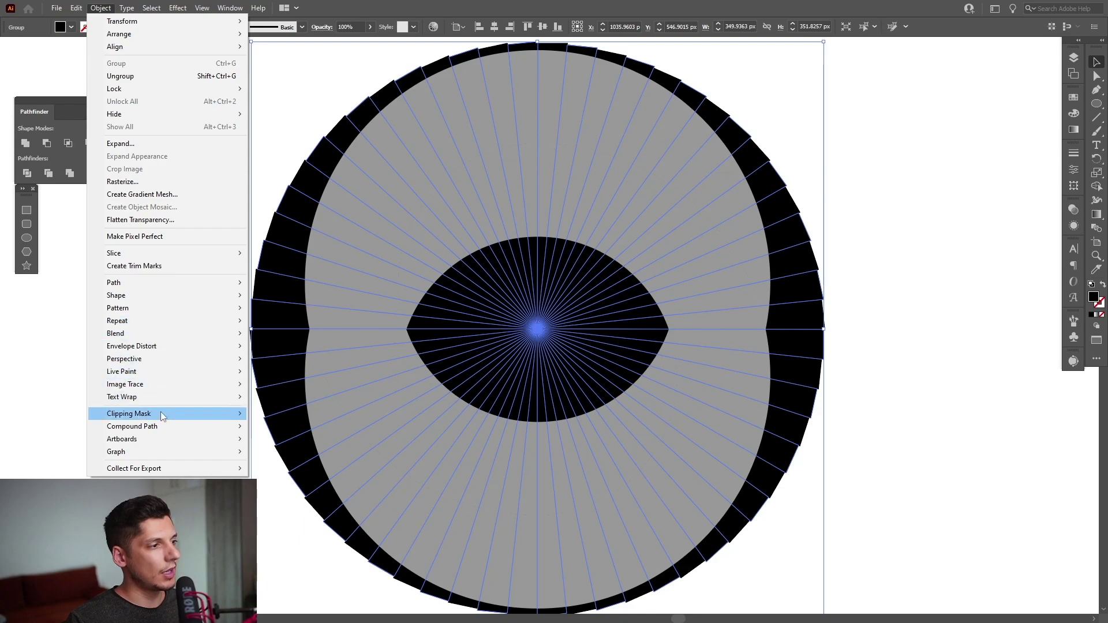
pyautogui.moveTo(164, 426)
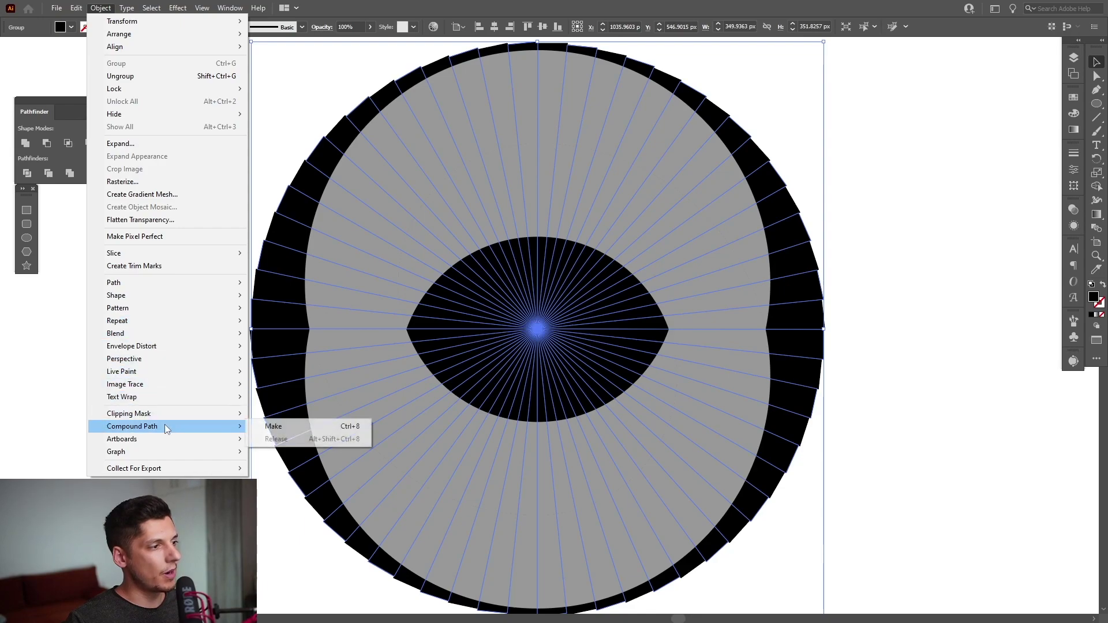
pyautogui.click(267, 428)
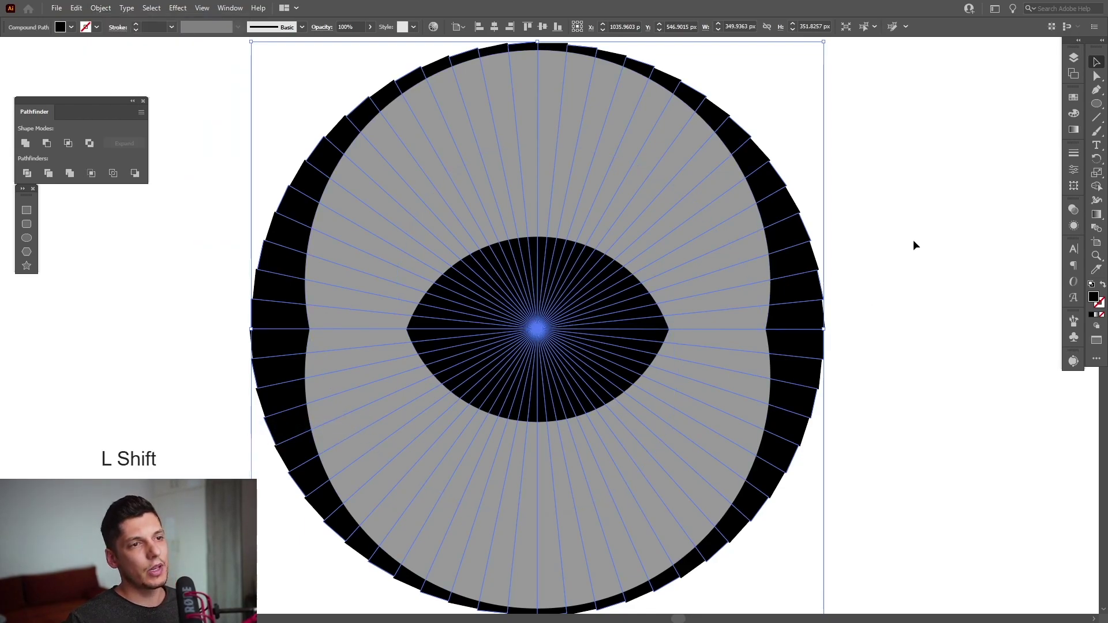
pyautogui.keyDown('shift'); pyautogui.click(744, 215); pyautogui.keyUp('shift')
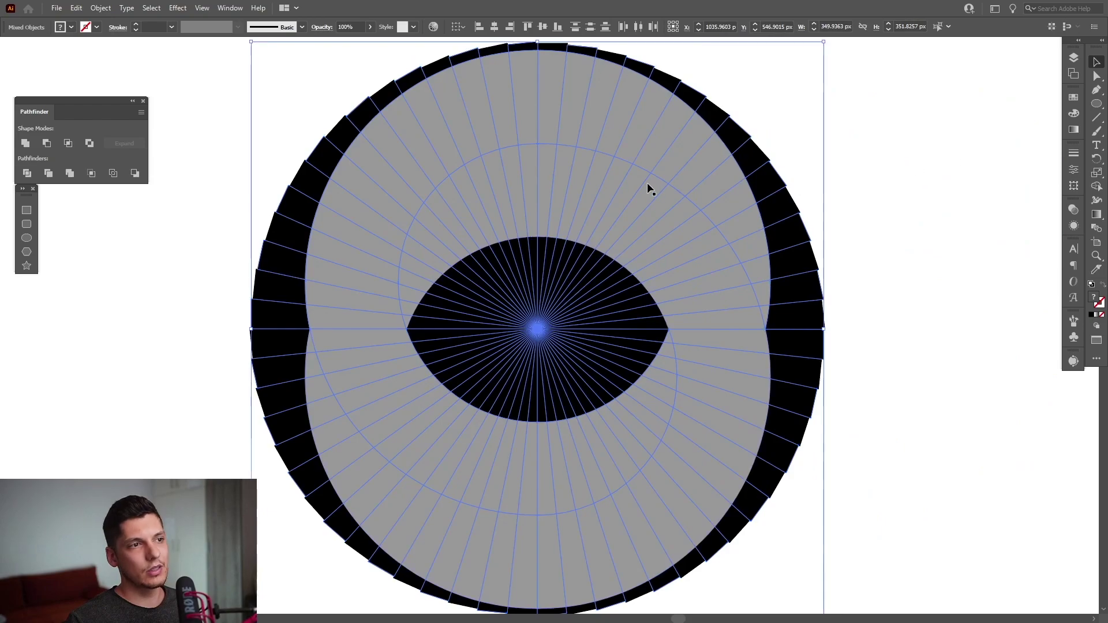
pyautogui.rightClick(671, 153)
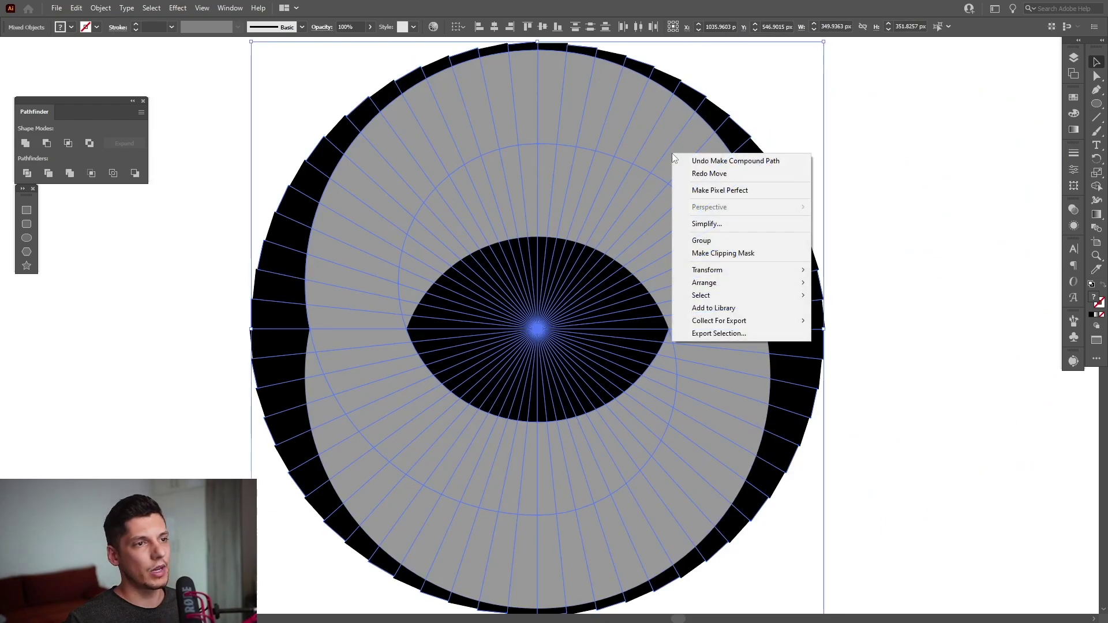
pyautogui.click(725, 255)
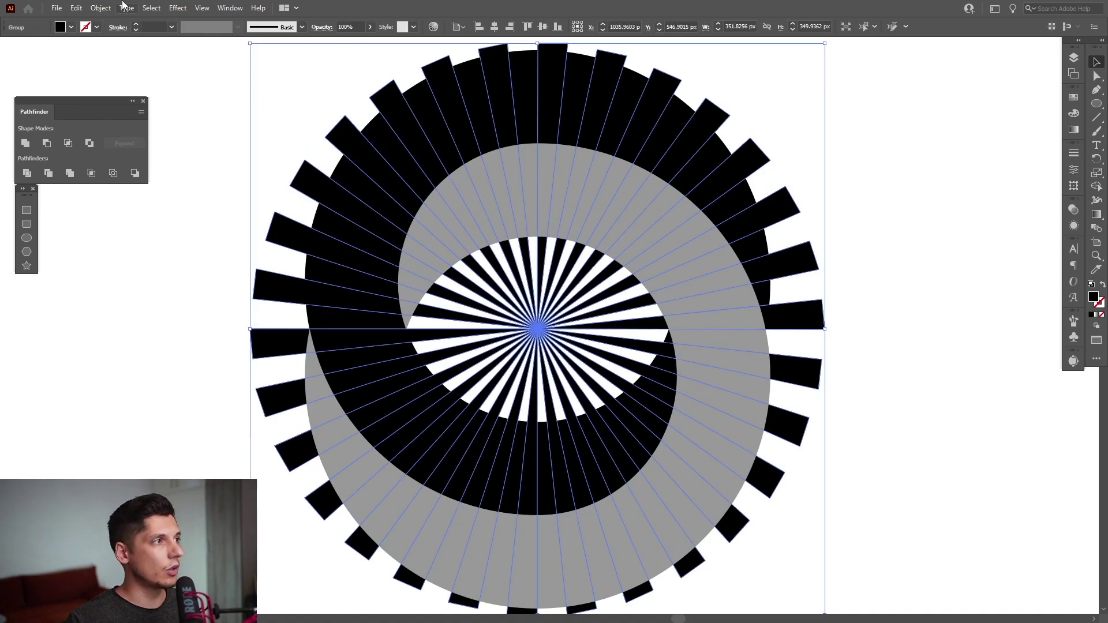
# Step: Make the outer rays a compound path and clip them with the grey ring as a mask
pyautogui.click(106, 8)
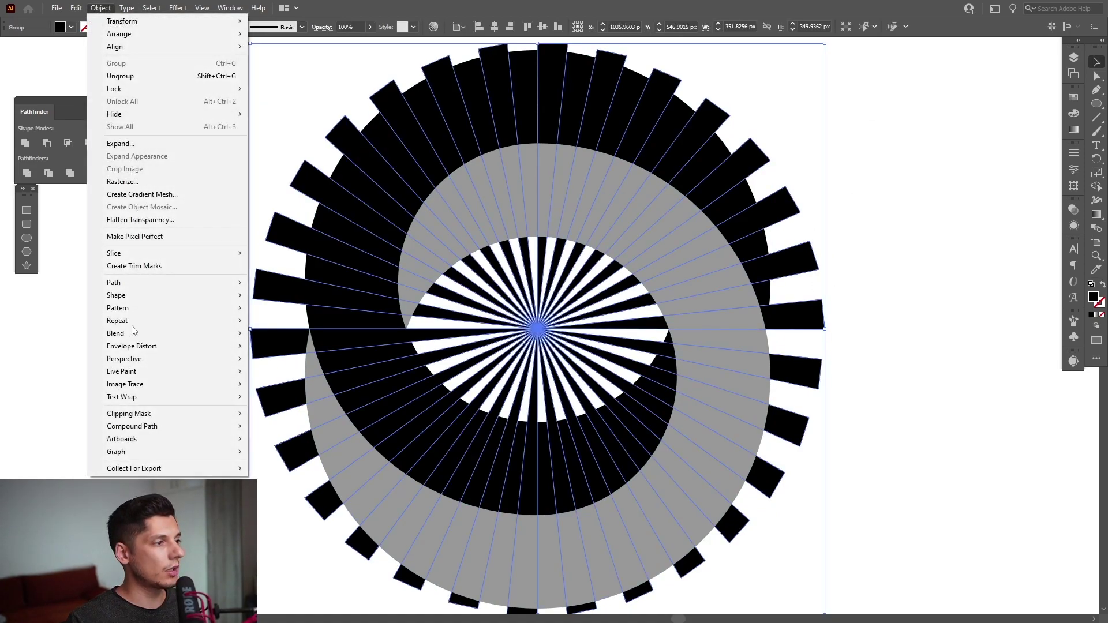
pyautogui.moveTo(158, 426)
pyautogui.click(276, 427)
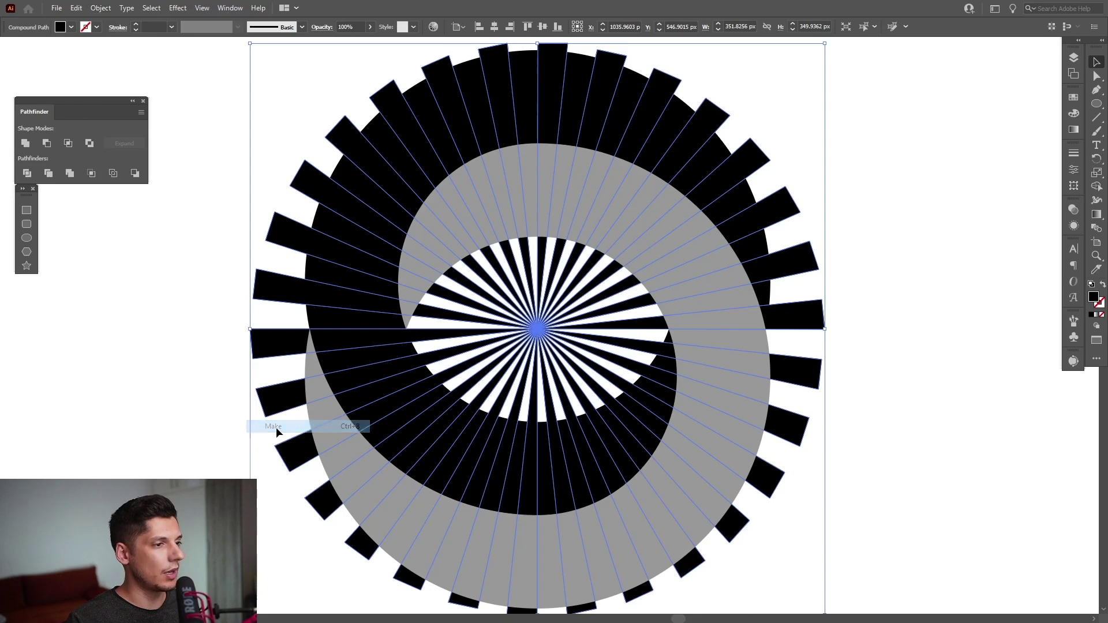
pyautogui.keyDown('shift'); pyautogui.click(759, 341); pyautogui.keyUp('shift')
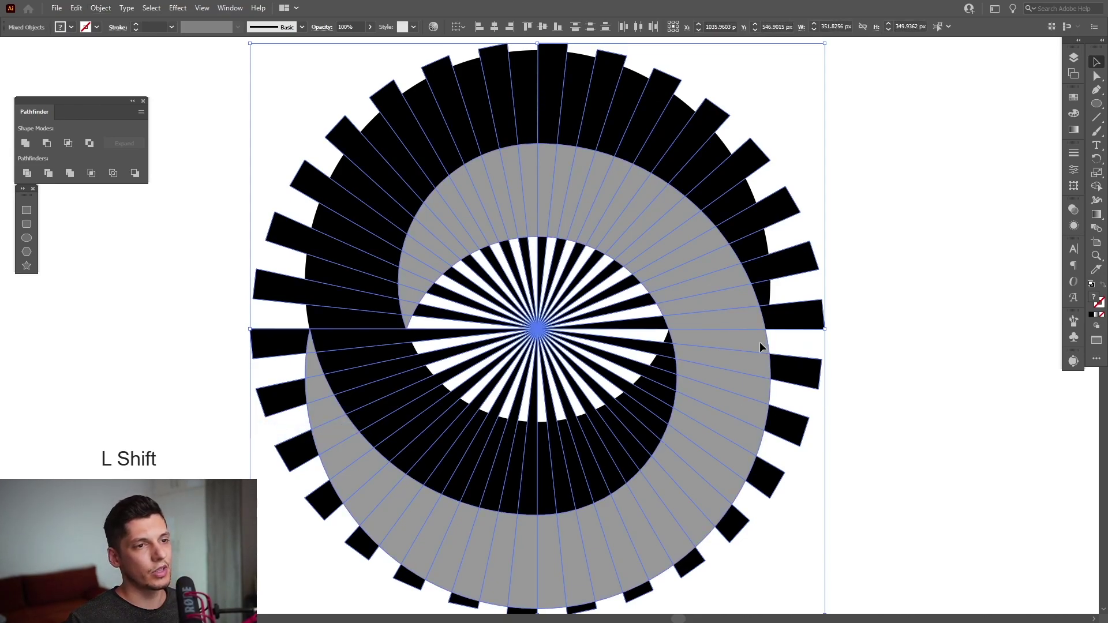
pyautogui.rightClick(760, 342)
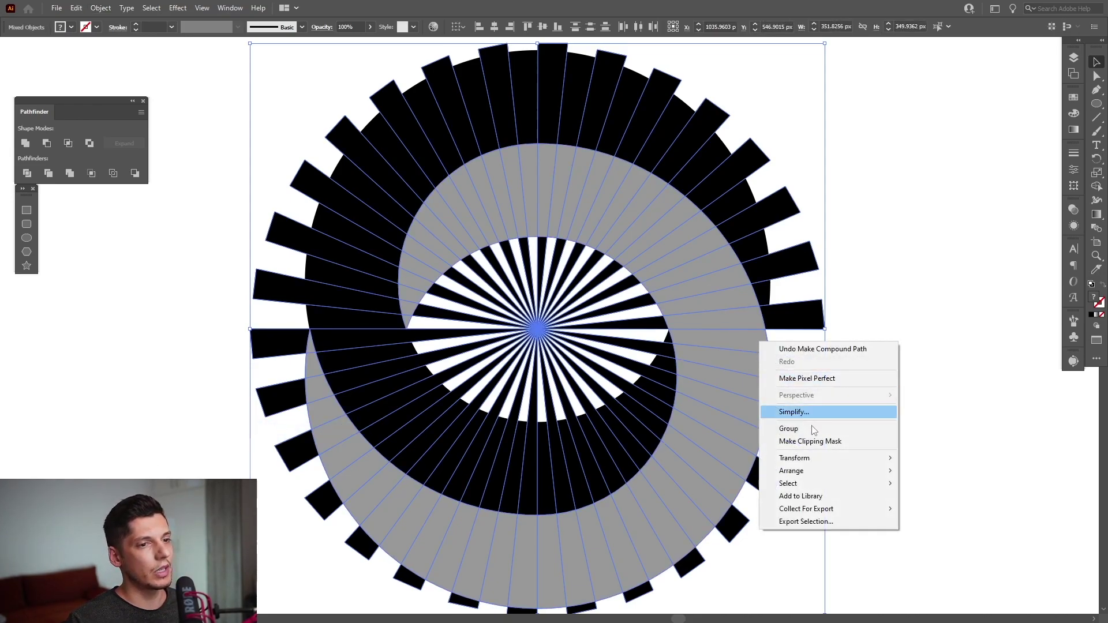
pyautogui.click(819, 440)
pyautogui.click(819, 440)
pyautogui.scroll(-3, 804, 410)
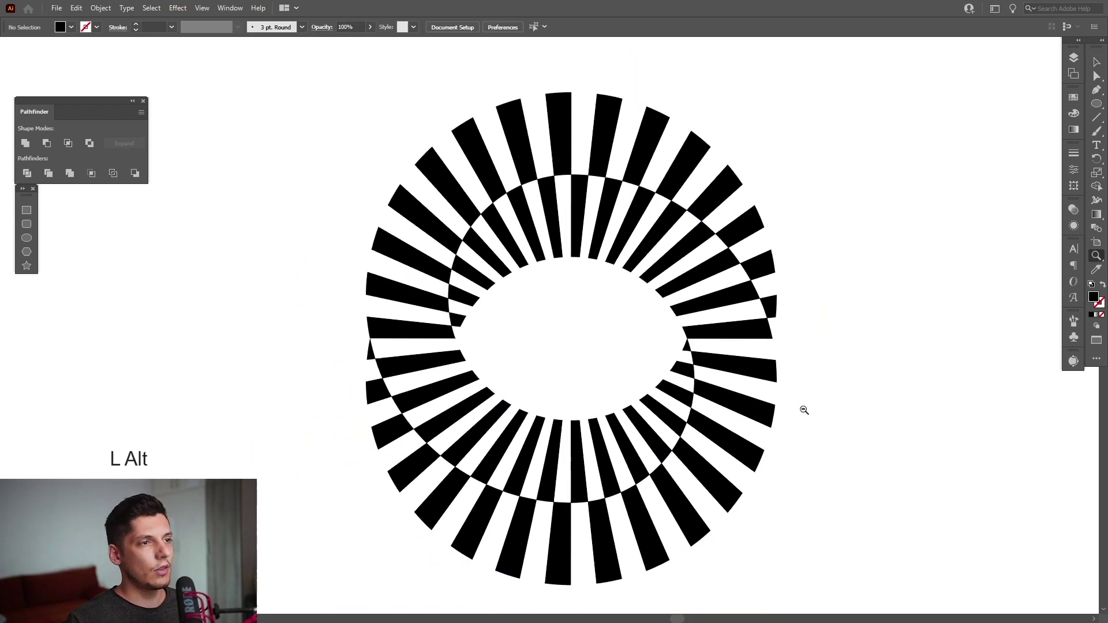
pyautogui.moveTo(839, 427); pyautogui.dragTo(802, 411)
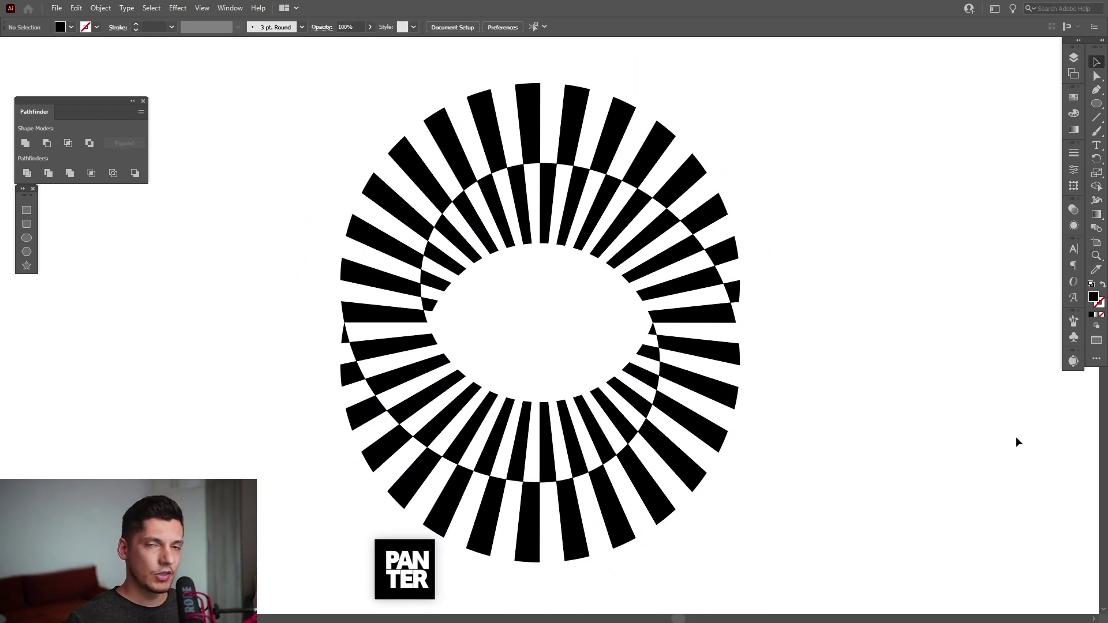